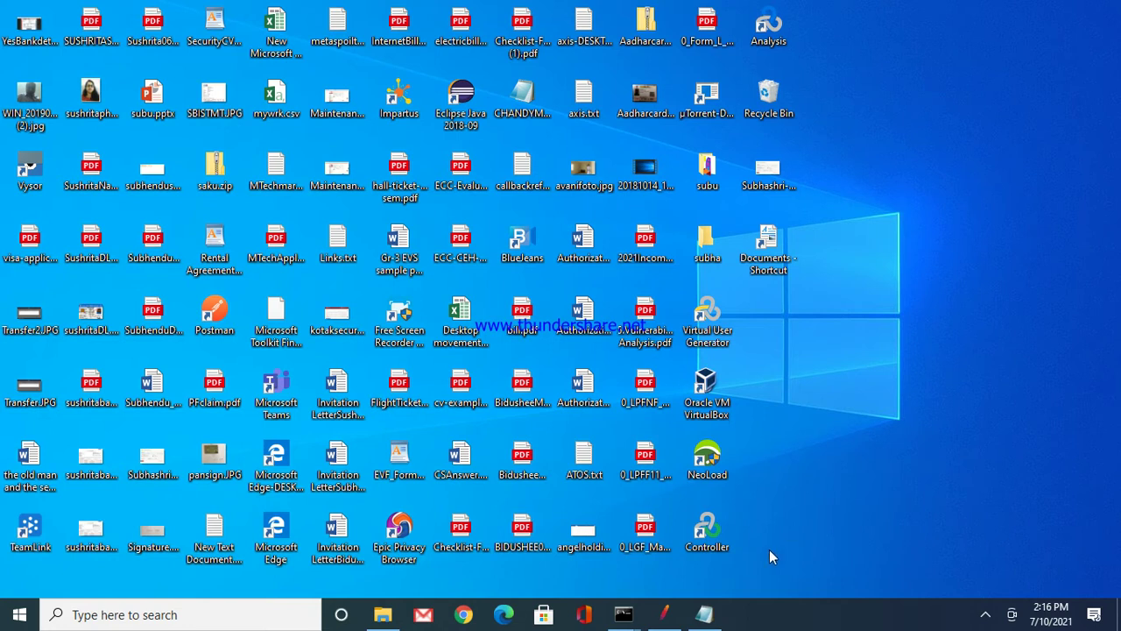
{"action": "left_click", "coordinate": [669, 611]}
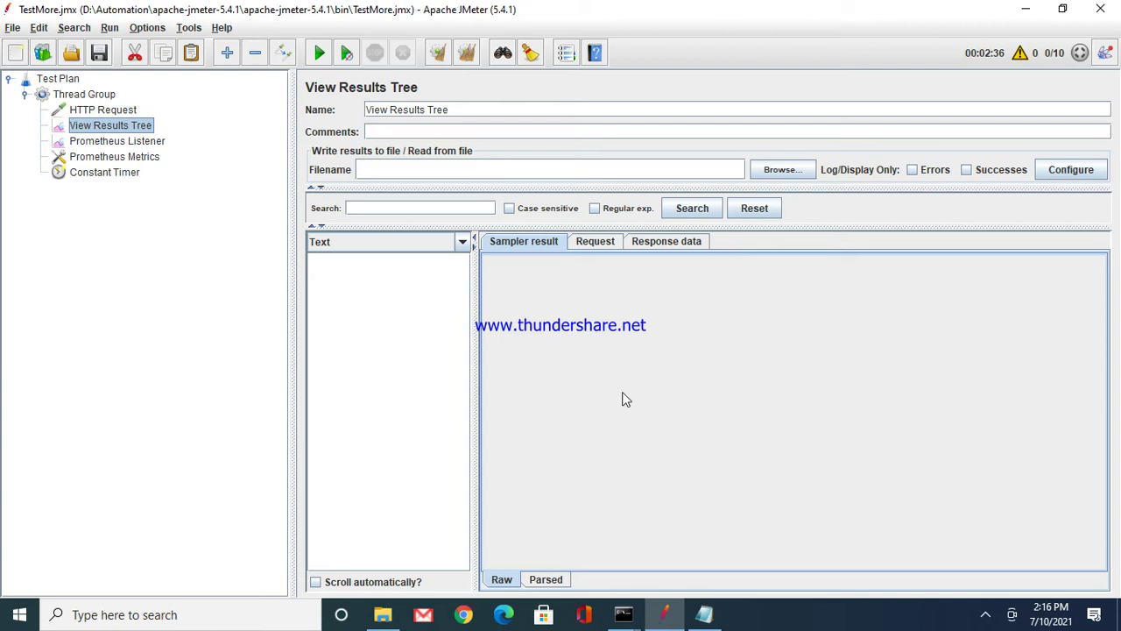
Browse to D:\Automation\apache-jmeter-5.4.1\apache-jmeter-5.4.1\lib\ext and select jmeter-prometheus-plugin-0.6.0.jar
{"action": "left_click", "coordinate": [383, 616]}
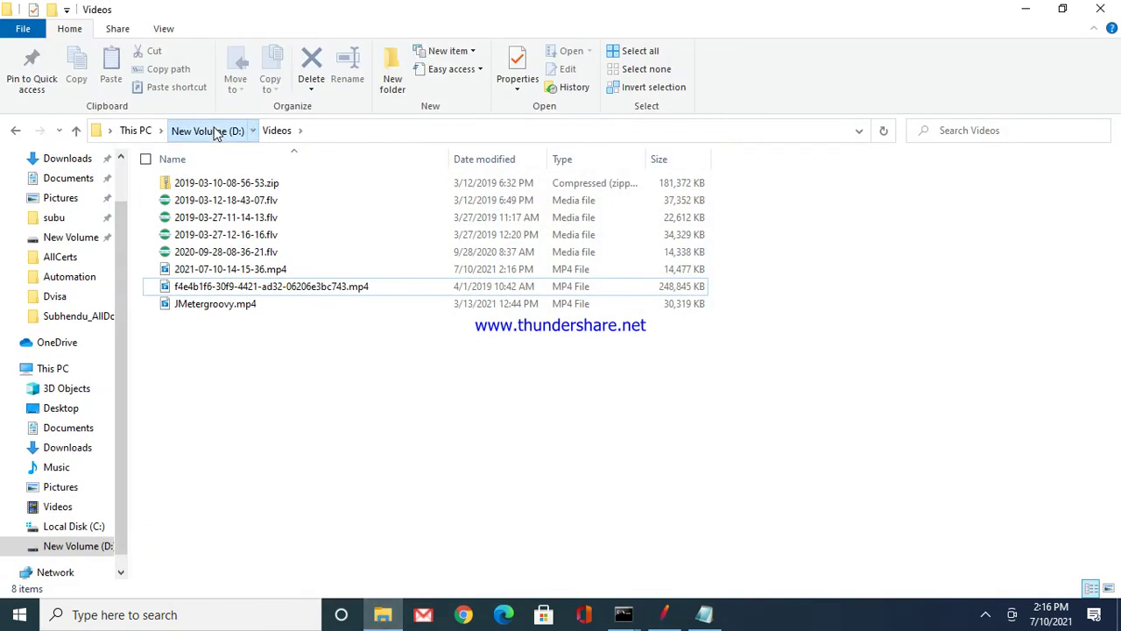
{"action": "left_click", "coordinate": [222, 131]}
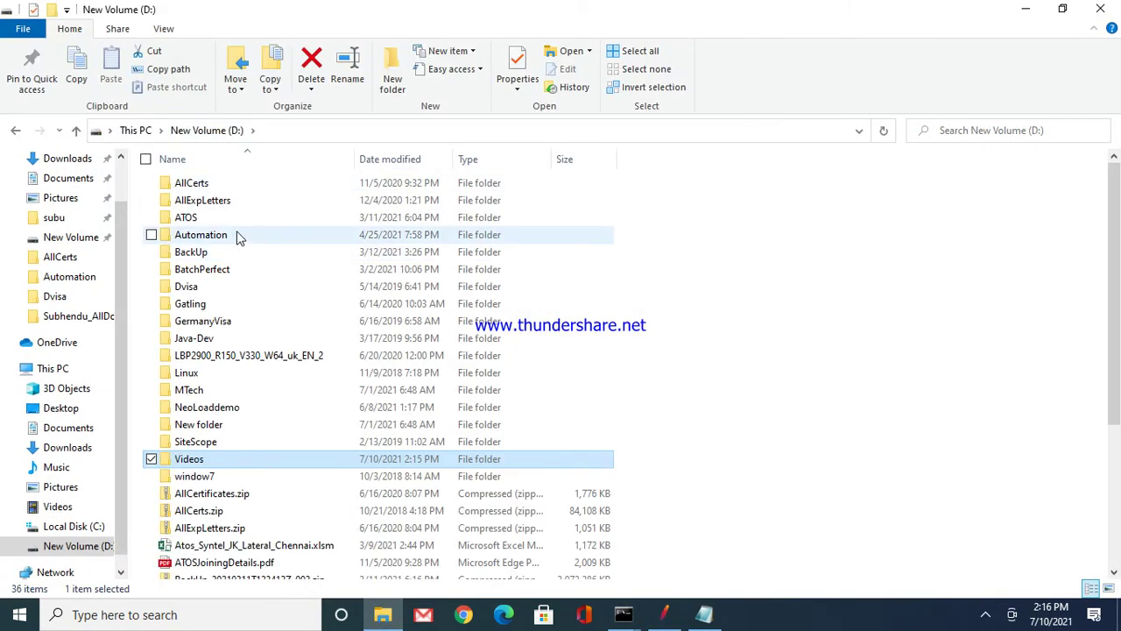
{"action": "double_click", "coordinate": [239, 235]}
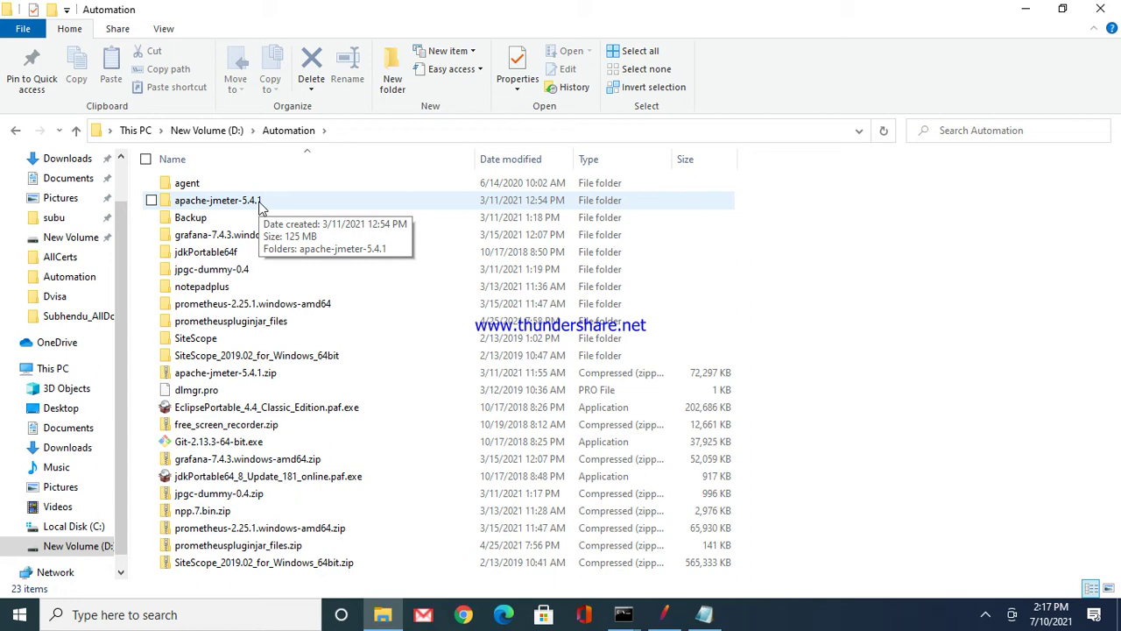
{"action": "double_click", "coordinate": [259, 203]}
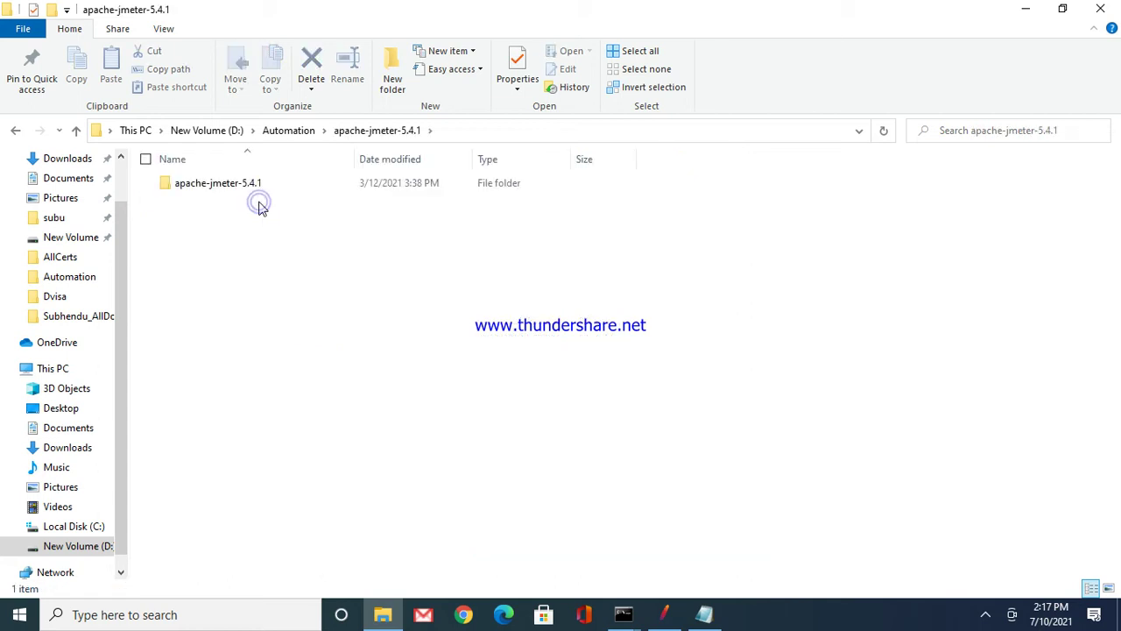
{"action": "double_click", "coordinate": [270, 194]}
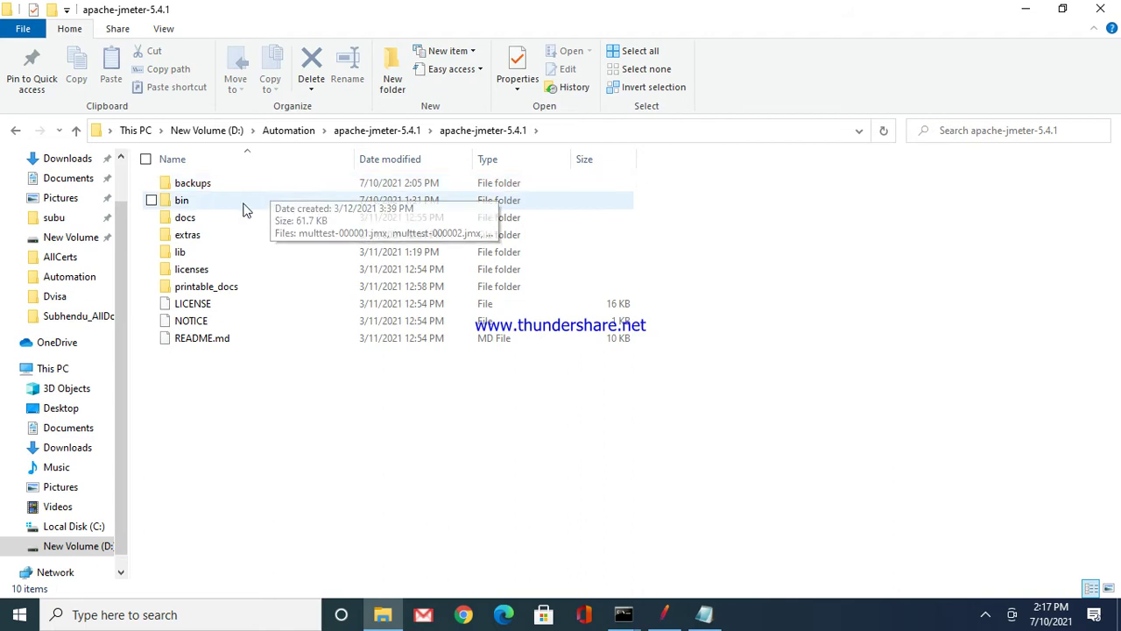
{"action": "double_click", "coordinate": [210, 255]}
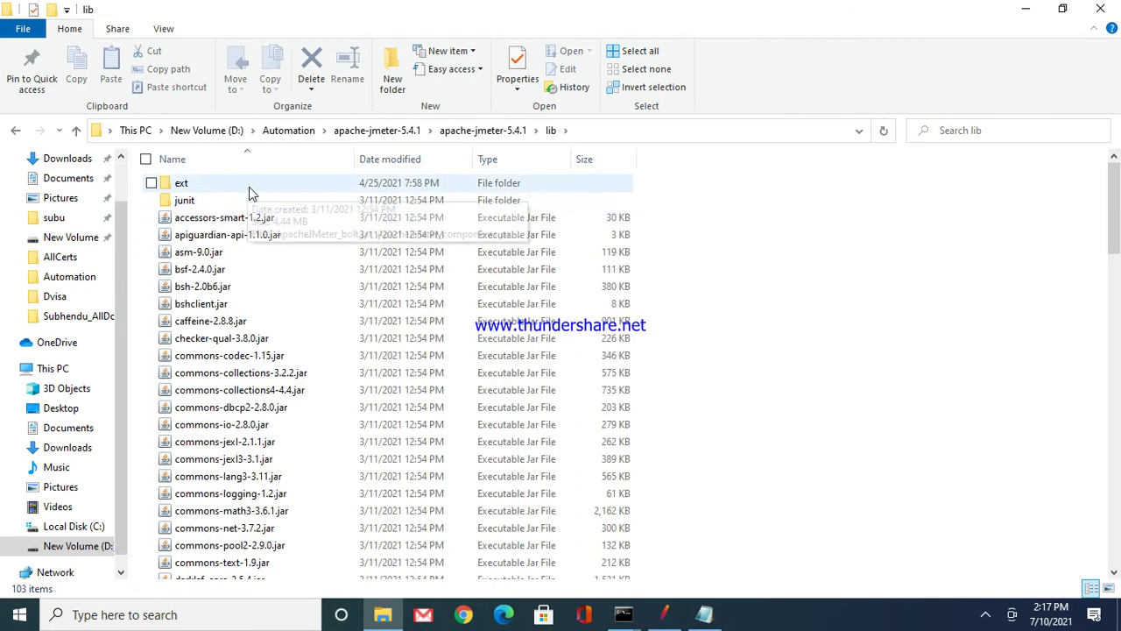
{"action": "double_click", "coordinate": [254, 186]}
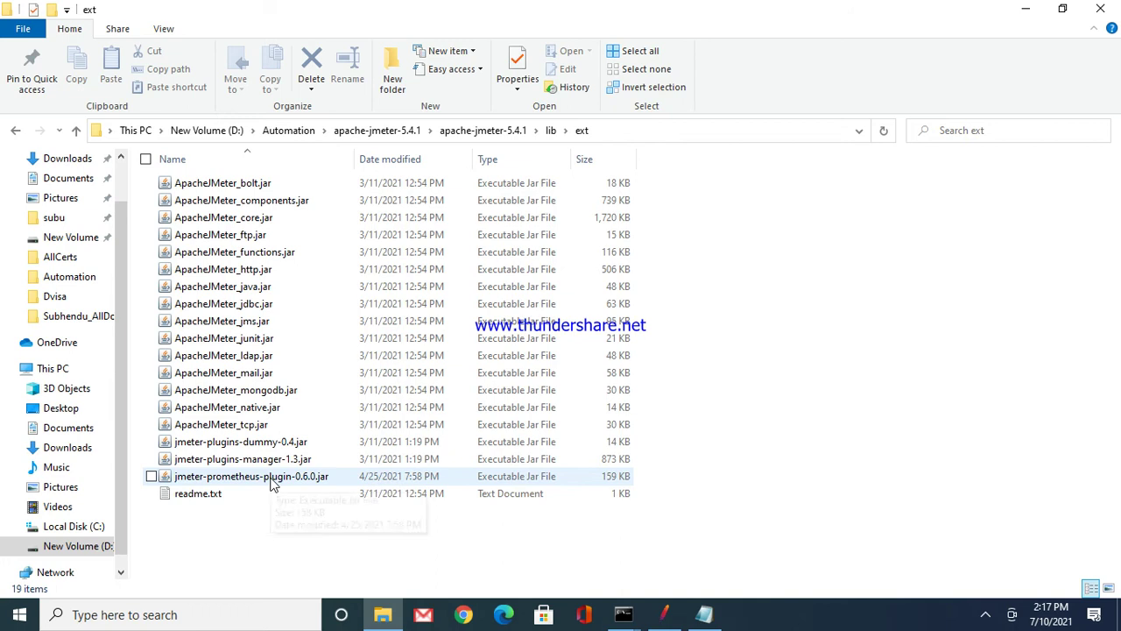
{"action": "left_click", "coordinate": [274, 480]}
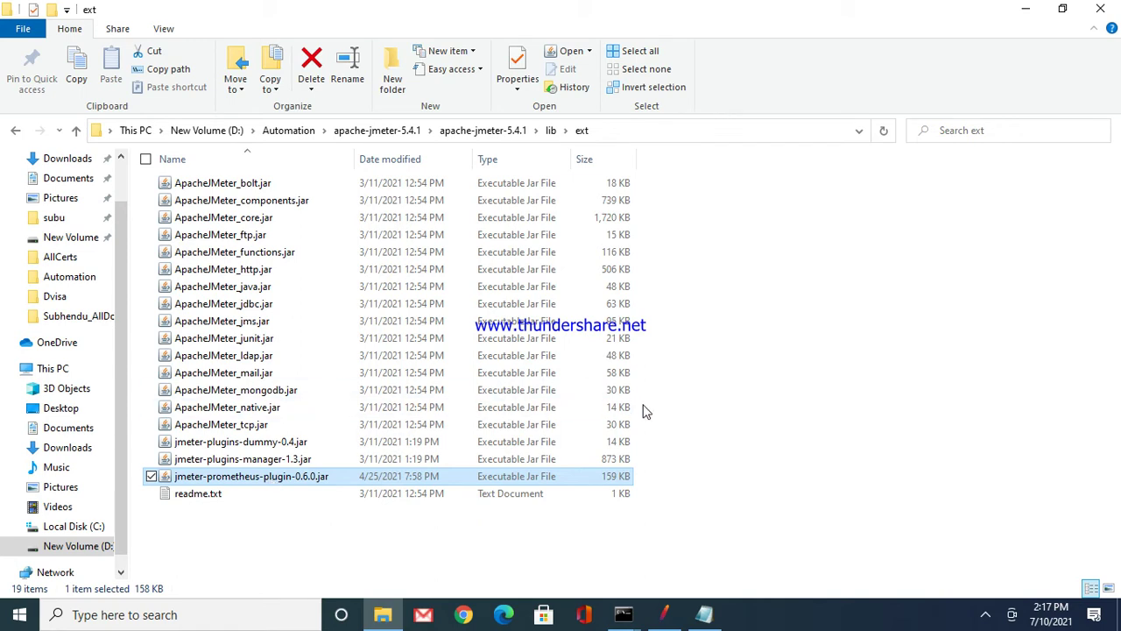
Review the HTTP Request, Prometheus Listener, Prometheus Metrics and Thread Group settings in JMeter
{"action": "left_click", "coordinate": [666, 618]}
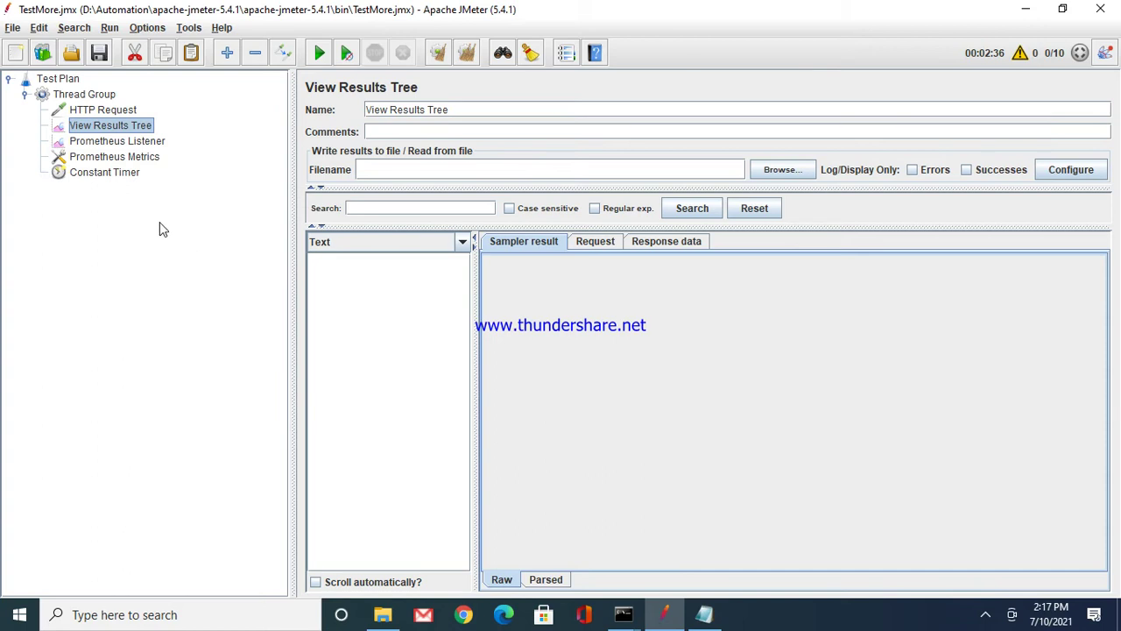
{"action": "left_click", "coordinate": [119, 113]}
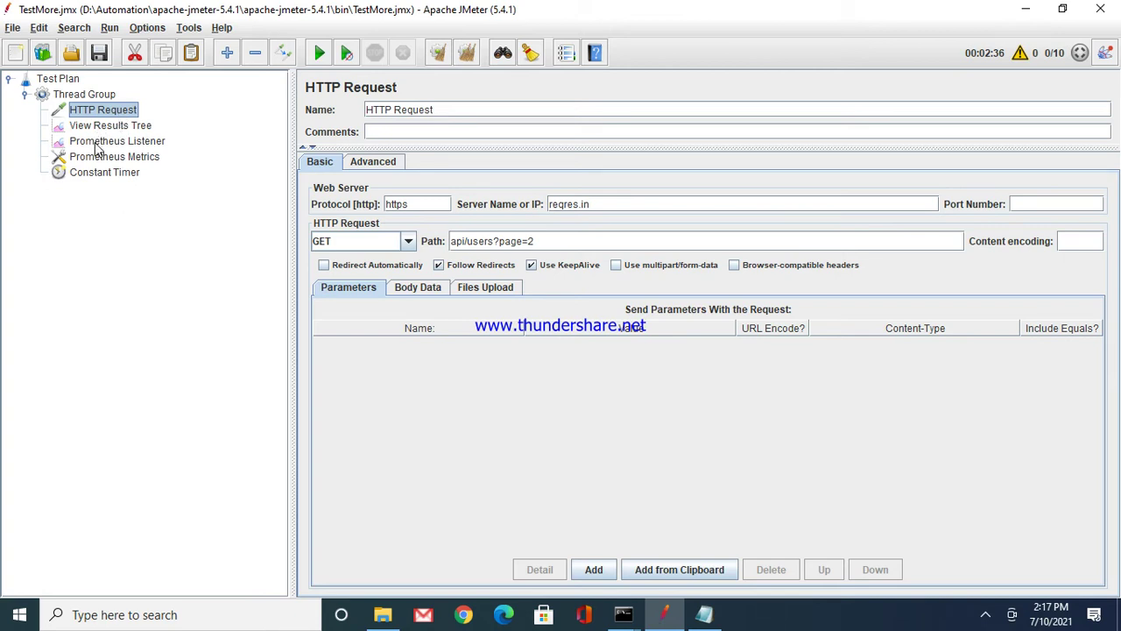
{"action": "left_click", "coordinate": [98, 147]}
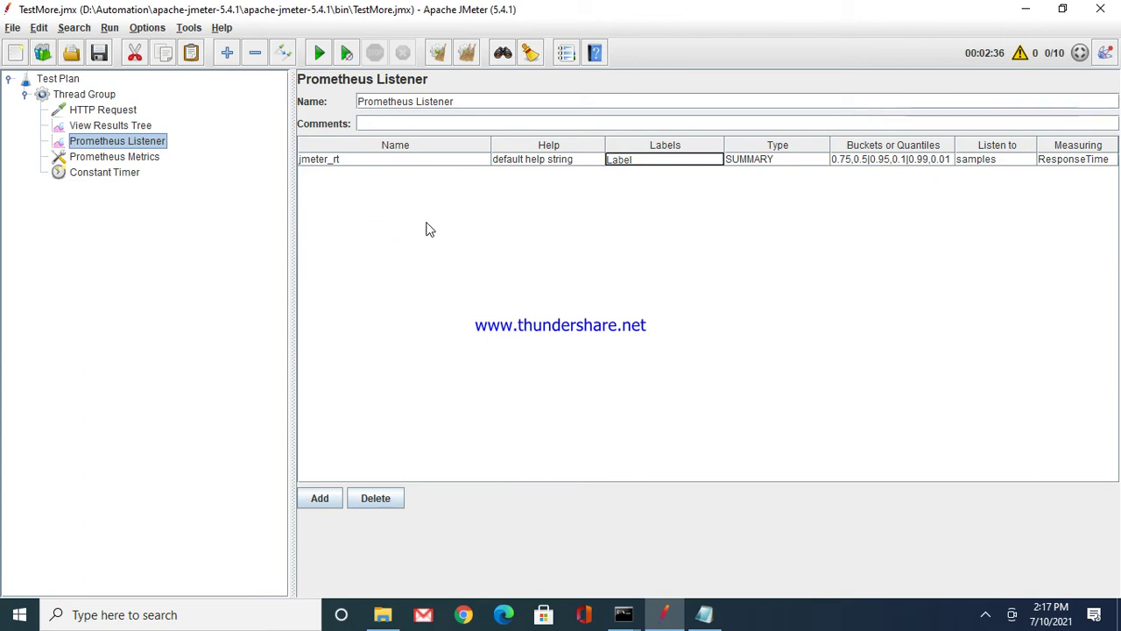
{"action": "left_click", "coordinate": [147, 162]}
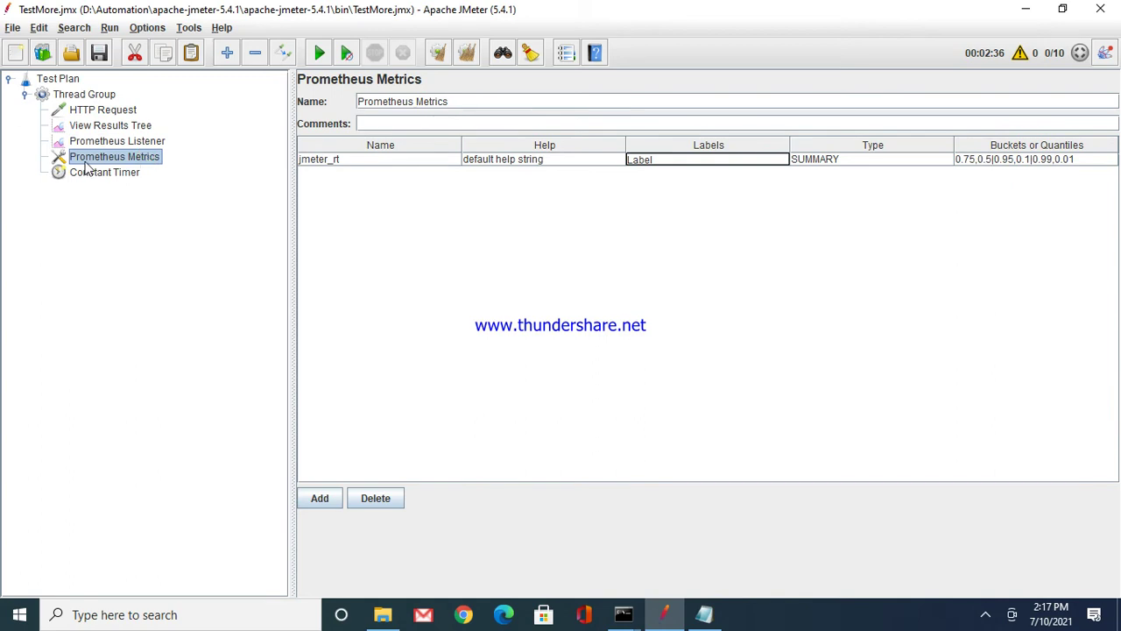
{"action": "left_click", "coordinate": [91, 97]}
Locate Prometheus Metrics under the Thread Group's Config Element menu, then review the listener and jmeter_rt SUMMARY metric
{"action": "right_click", "coordinate": [91, 96]}
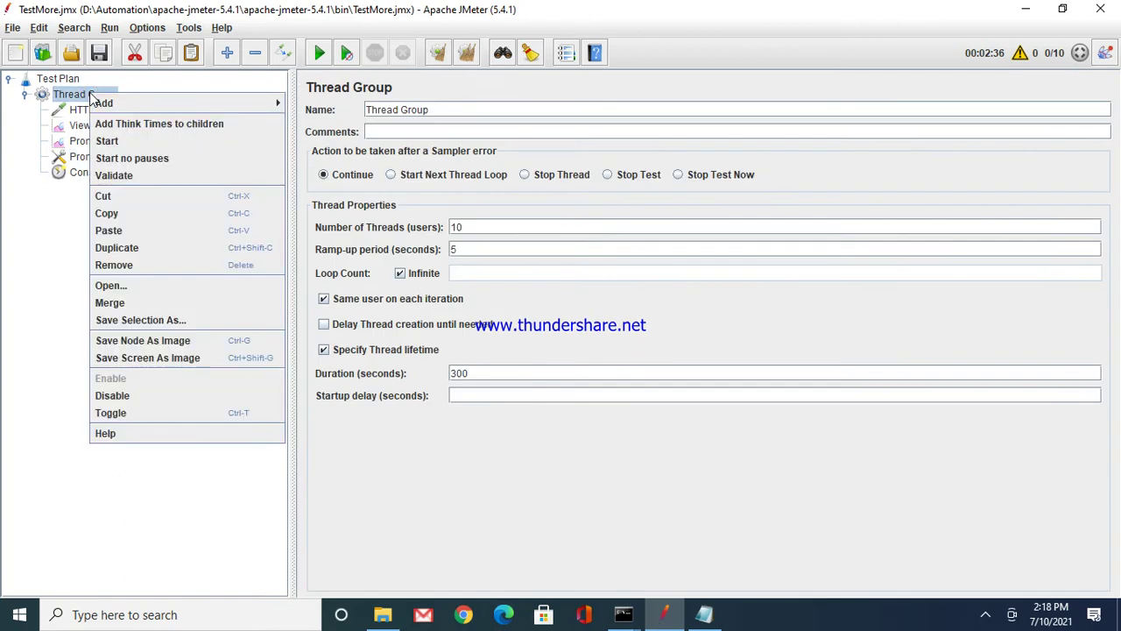
{"action": "mouse_move", "coordinate": [130, 103]}
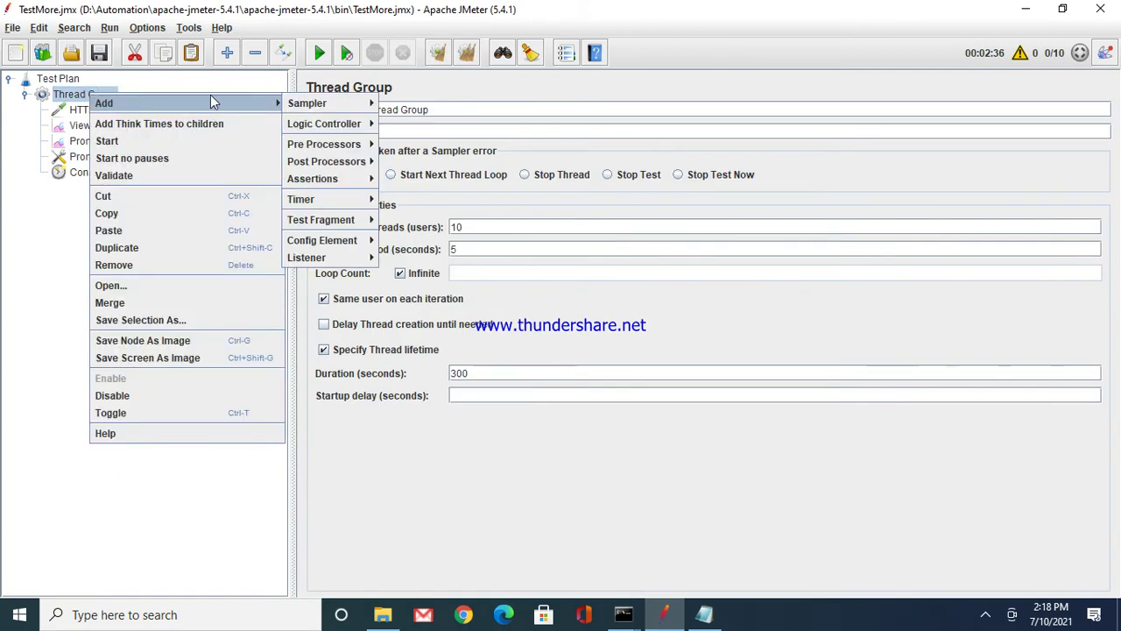
{"action": "mouse_move", "coordinate": [317, 262]}
{"action": "mouse_move", "coordinate": [342, 243]}
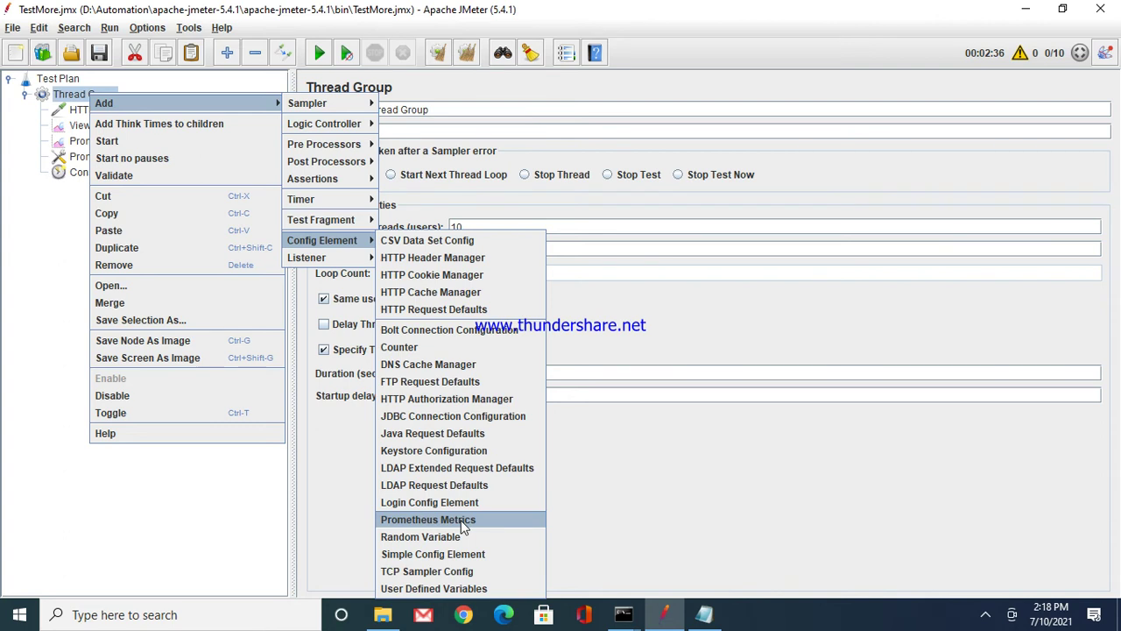
{"action": "left_click", "coordinate": [650, 457]}
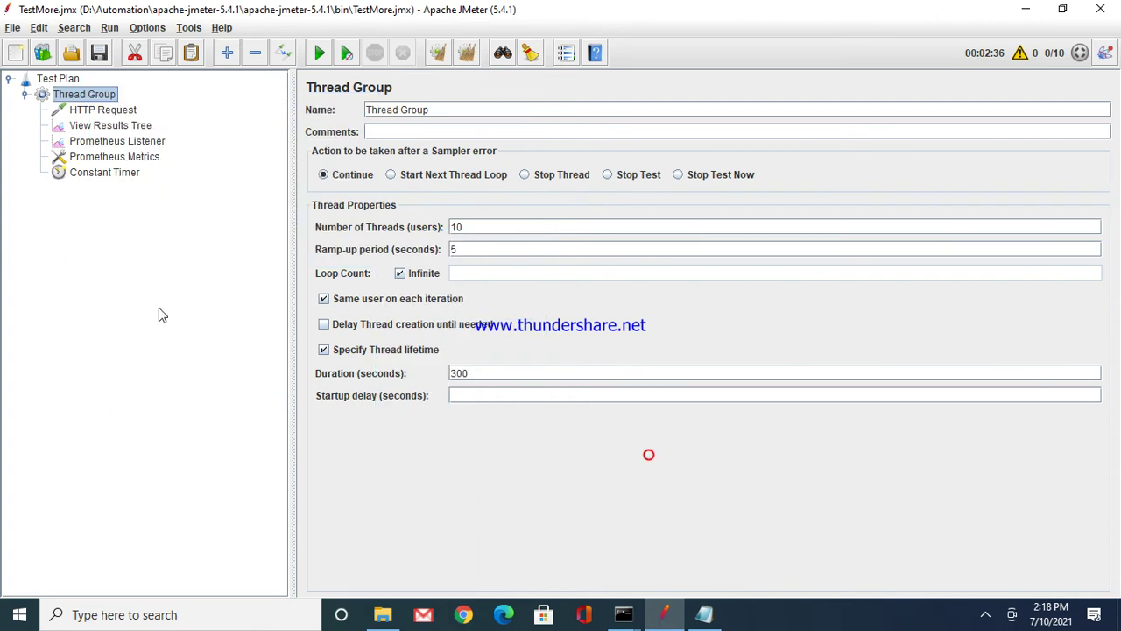
{"action": "left_click", "coordinate": [163, 142]}
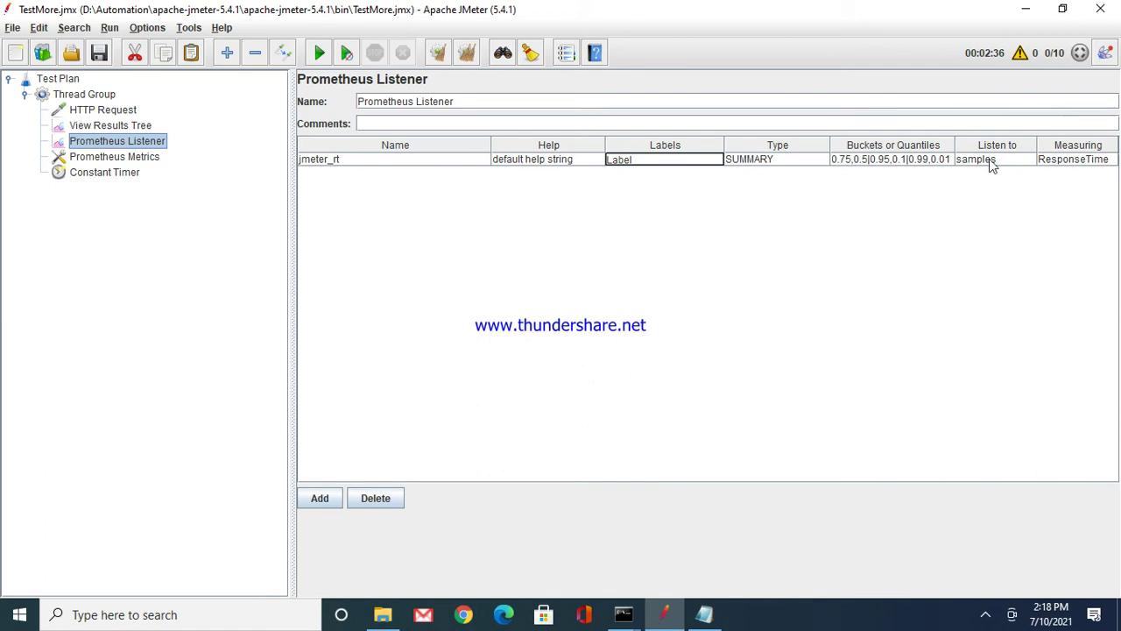
{"action": "left_click", "coordinate": [139, 162]}
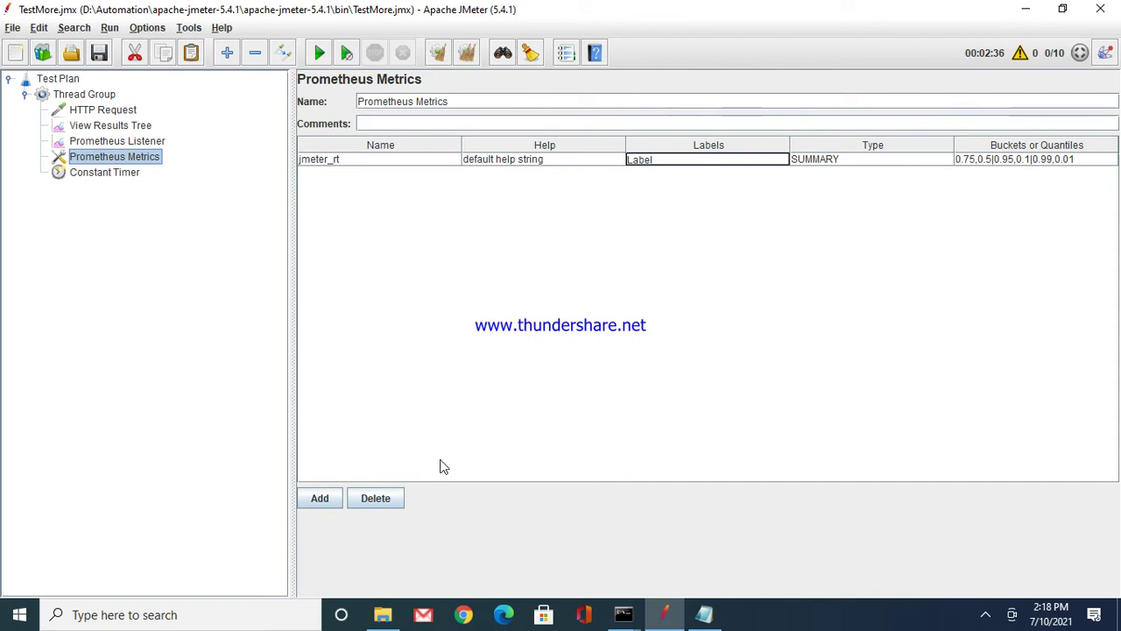
Open the prometheus-2.25.1.windows-amd64 folder in Explorer and bring prometheus.yml up in Notepad
{"action": "left_click", "coordinate": [385, 614]}
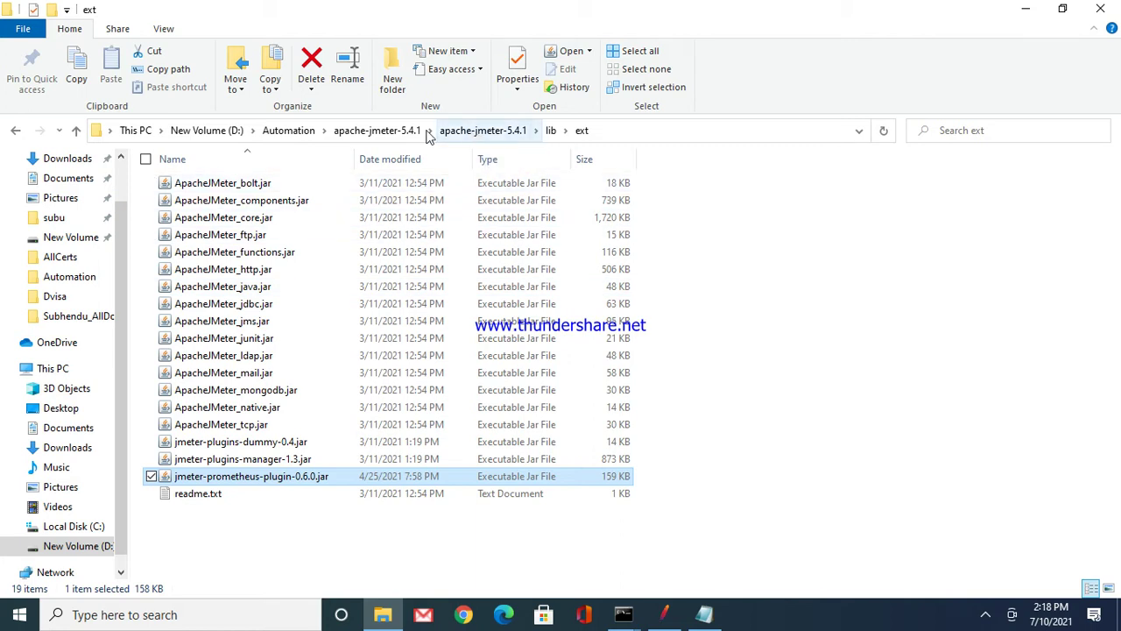
{"action": "left_click", "coordinate": [291, 132]}
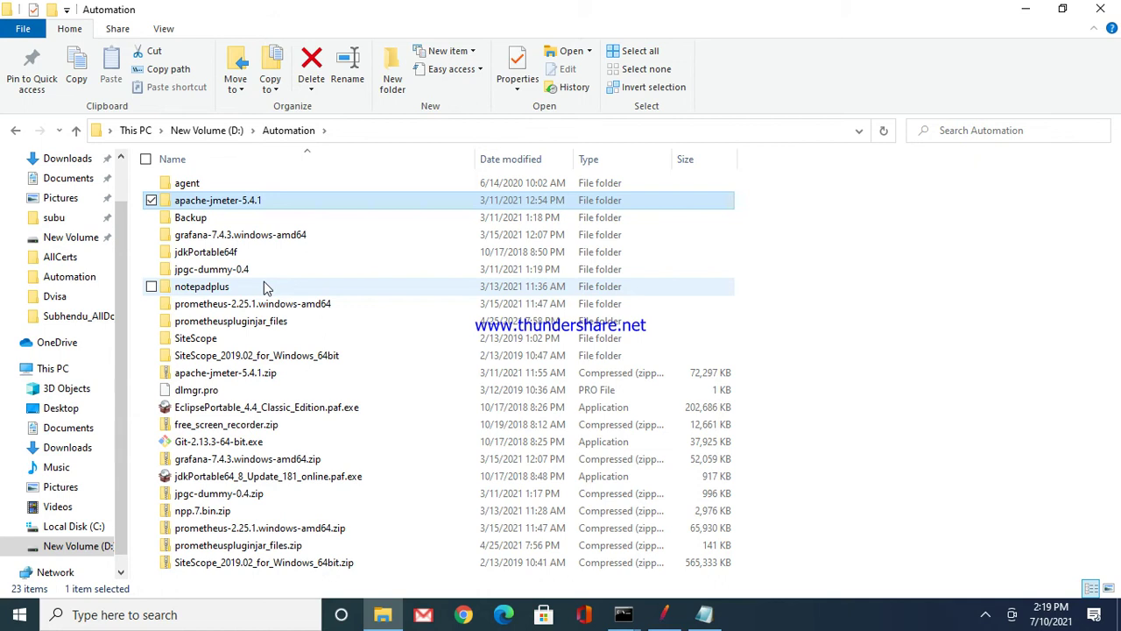
{"action": "mouse_move", "coordinate": [272, 311]}
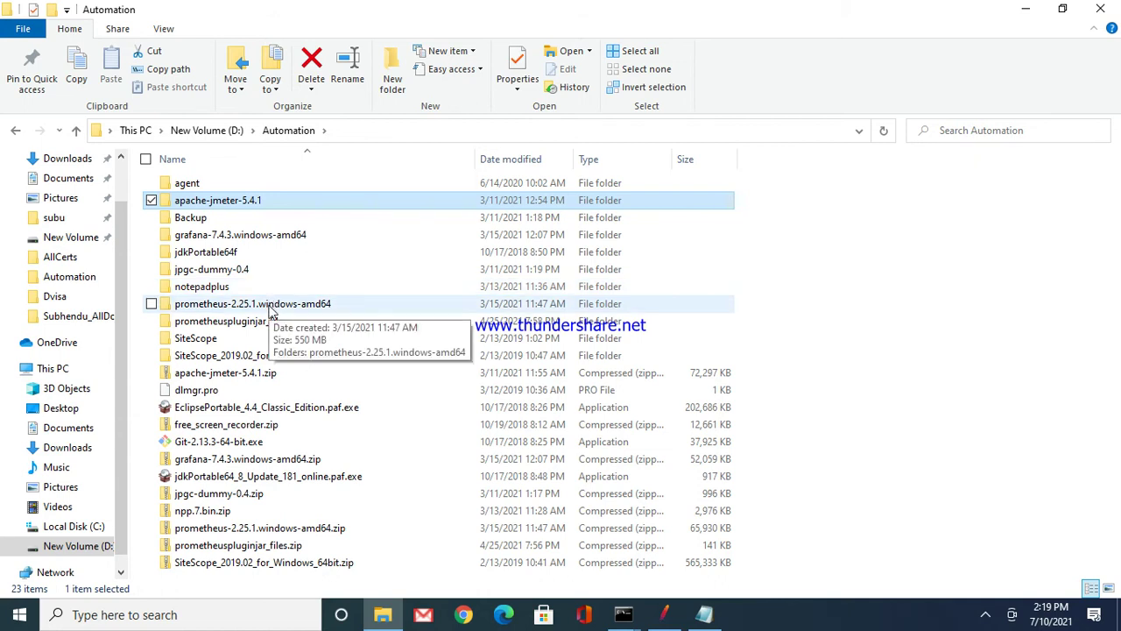
{"action": "double_click", "coordinate": [272, 307]}
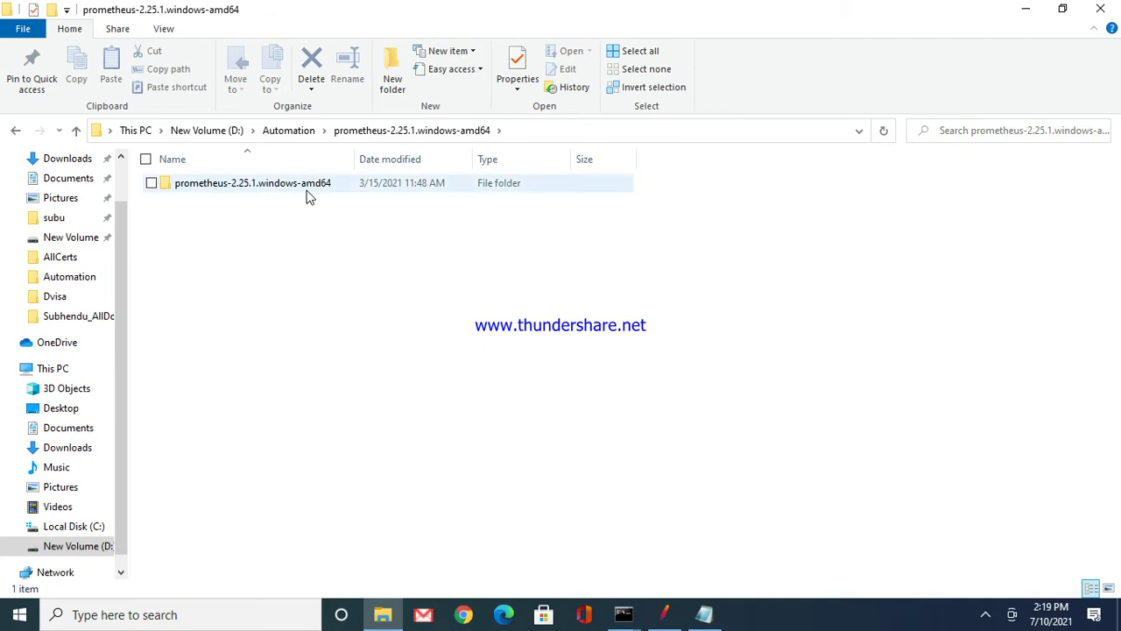
{"action": "double_click", "coordinate": [307, 184]}
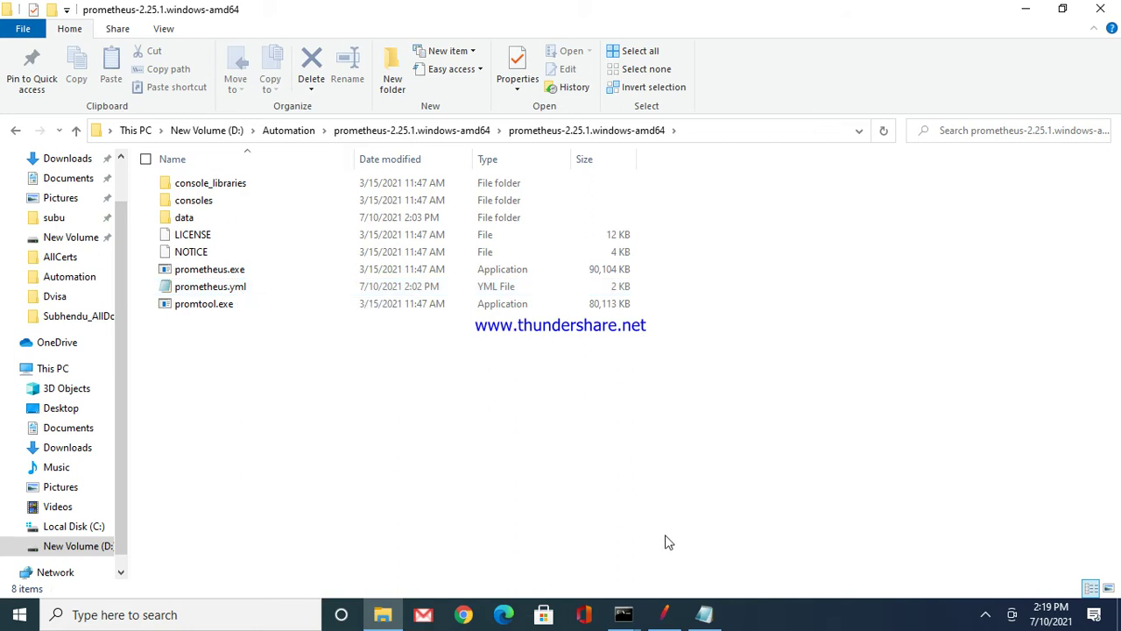
{"action": "left_click", "coordinate": [703, 618]}
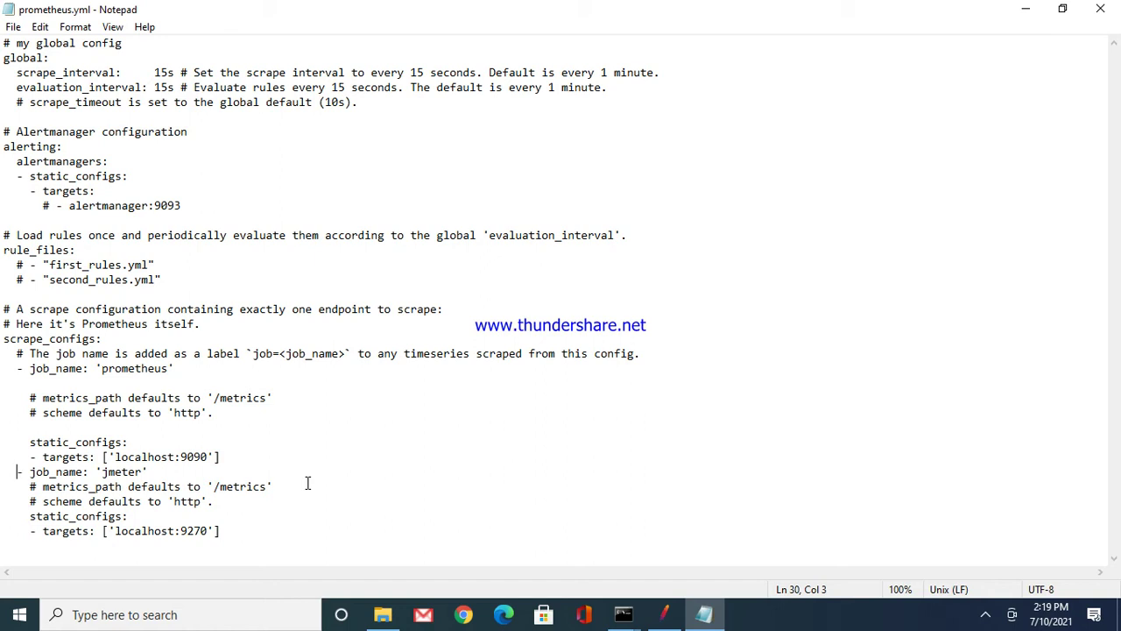
Highlight the 'jmeter' scrape job targeting localhost:9270 and save prometheus.yml
{"action": "left_click_drag", "start_coordinate": [7, 471], "coordinate": [234, 532]}
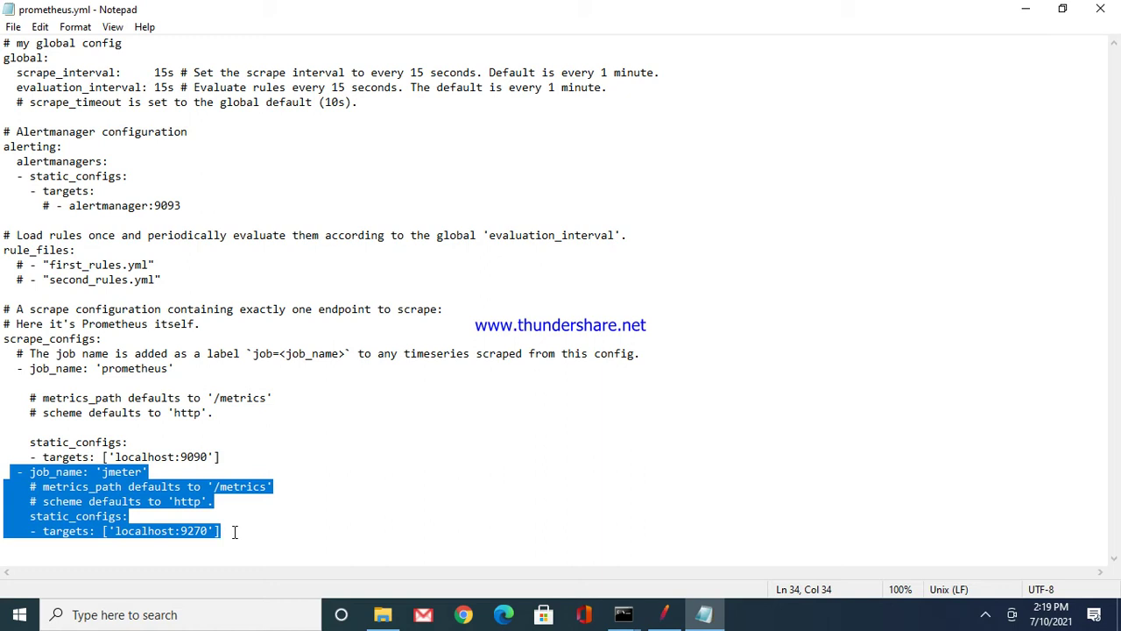
{"action": "left_click", "coordinate": [13, 25]}
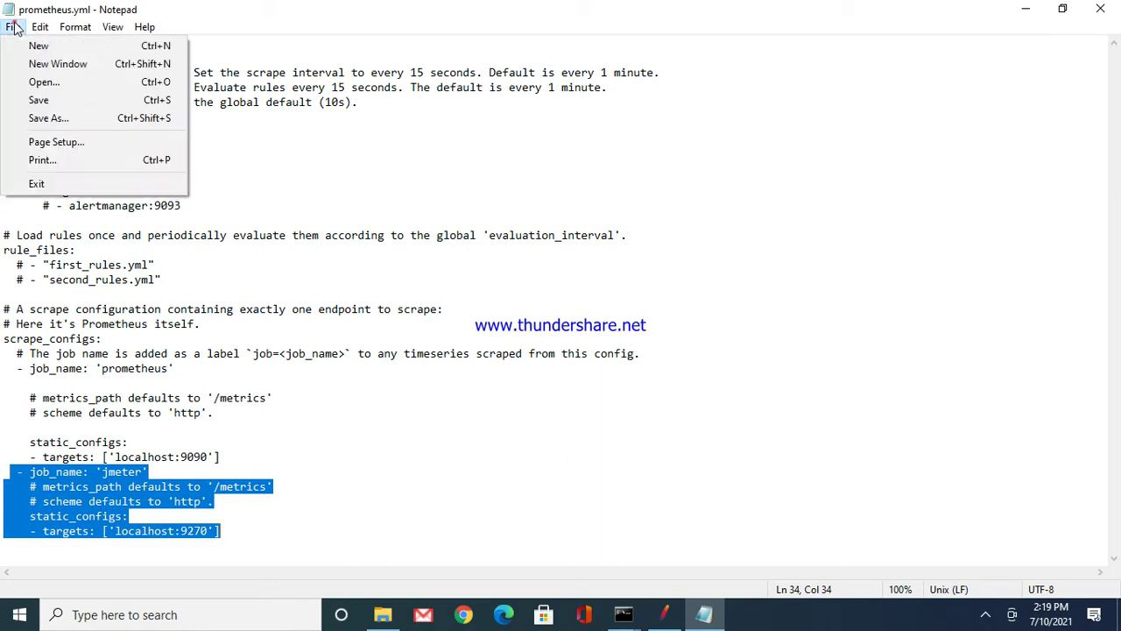
{"action": "left_click", "coordinate": [39, 100]}
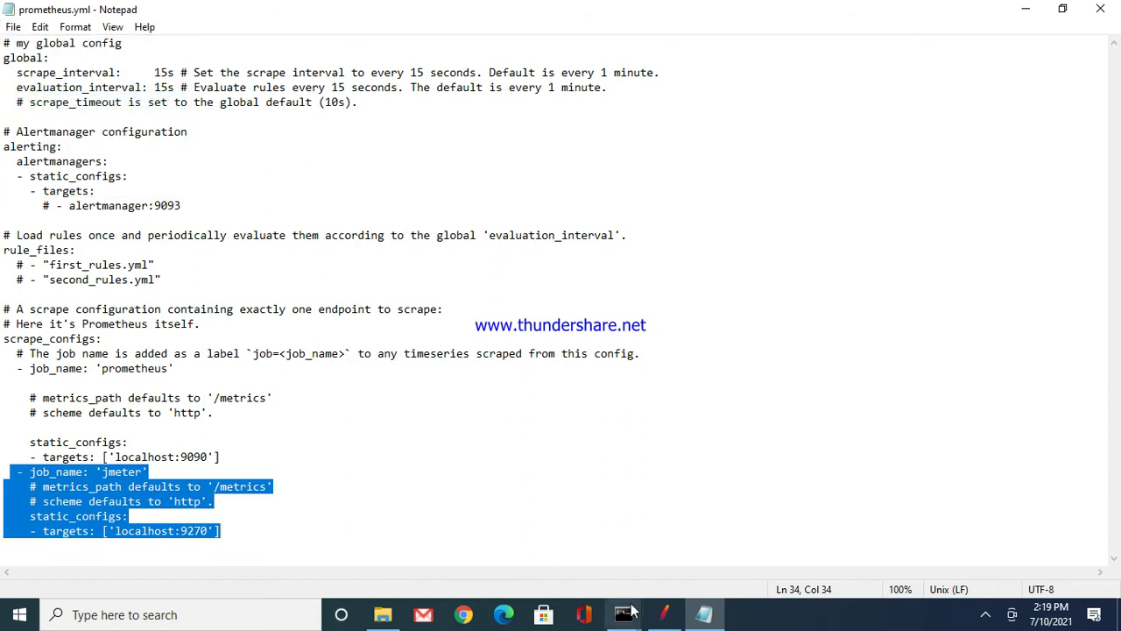
Restart Prometheus in the command window with prometheus.exe --config.file=prometheus.yml
{"action": "mouse_move", "coordinate": [629, 616]}
{"action": "left_click", "coordinate": [692, 546]}
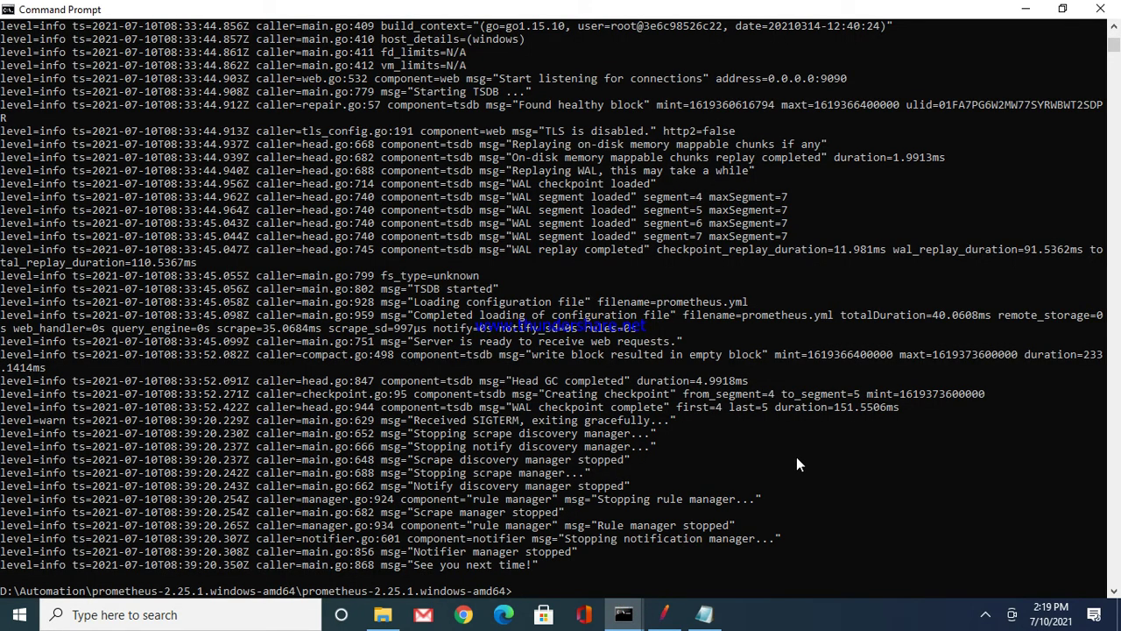
{"action": "type", "text": "cd prometheus-2.25.1.windows-amd64"}
{"action": "key", "text": "Escape"}
{"action": "type", "text": "prometheus.exe --config.file=prometheus.yml"}
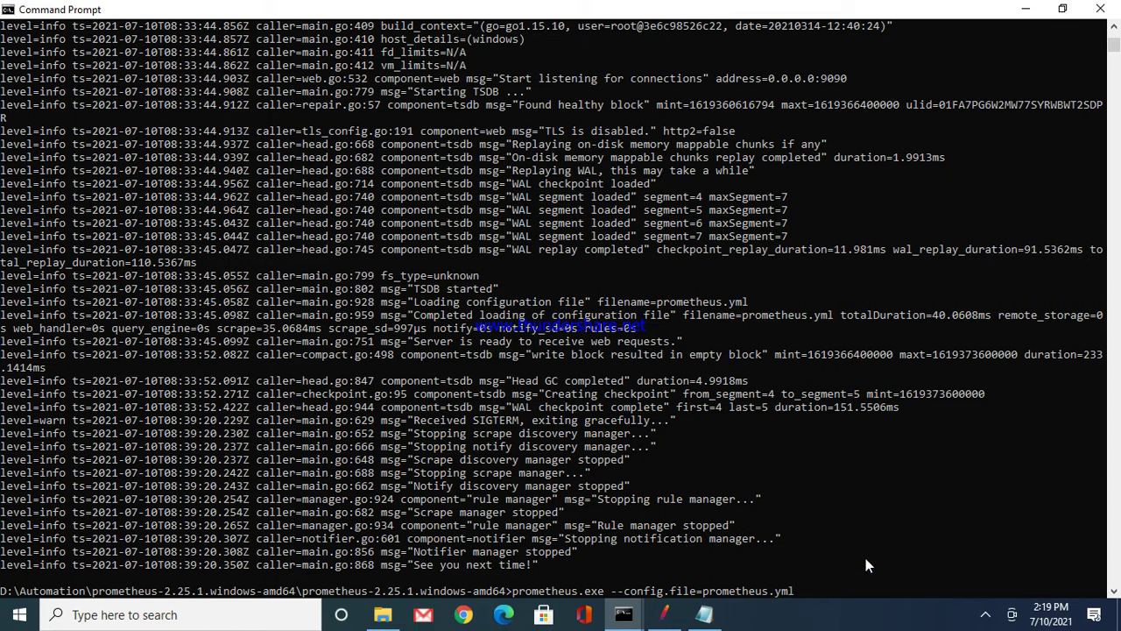
{"action": "key", "text": "Return"}
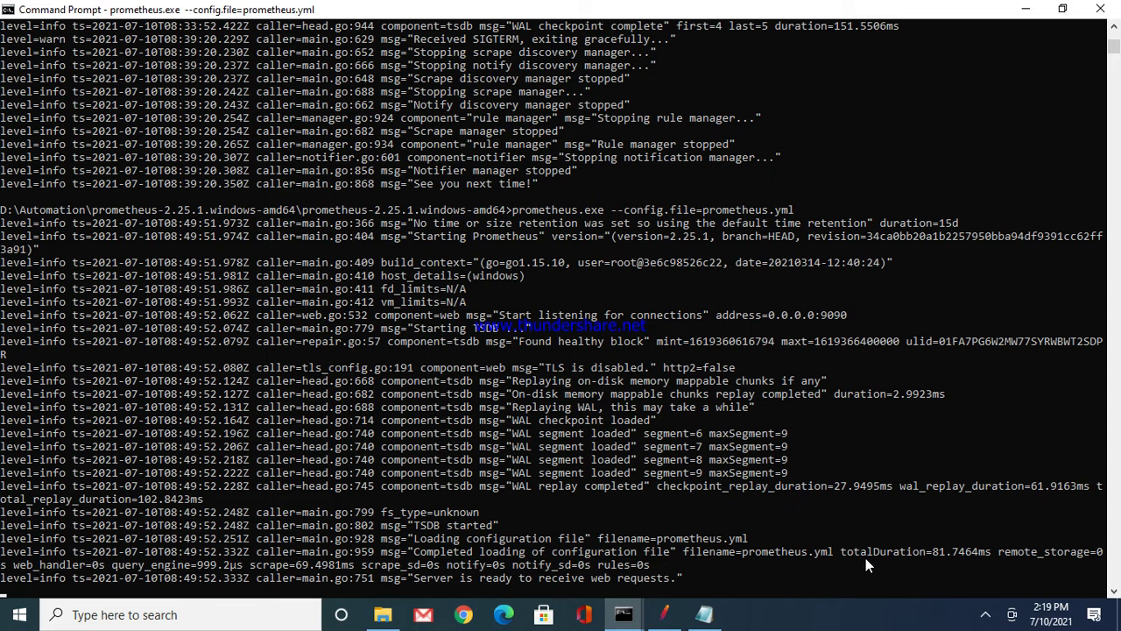
Bring up Chrome maximized using the first profile
{"action": "left_click", "coordinate": [463, 616]}
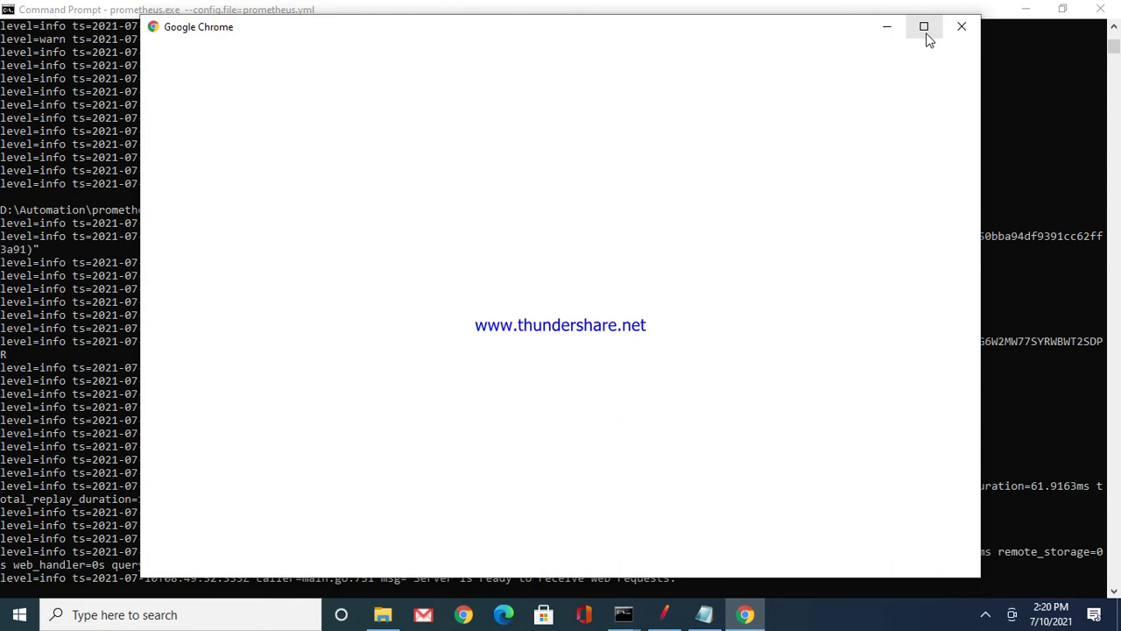
{"action": "left_click", "coordinate": [925, 30]}
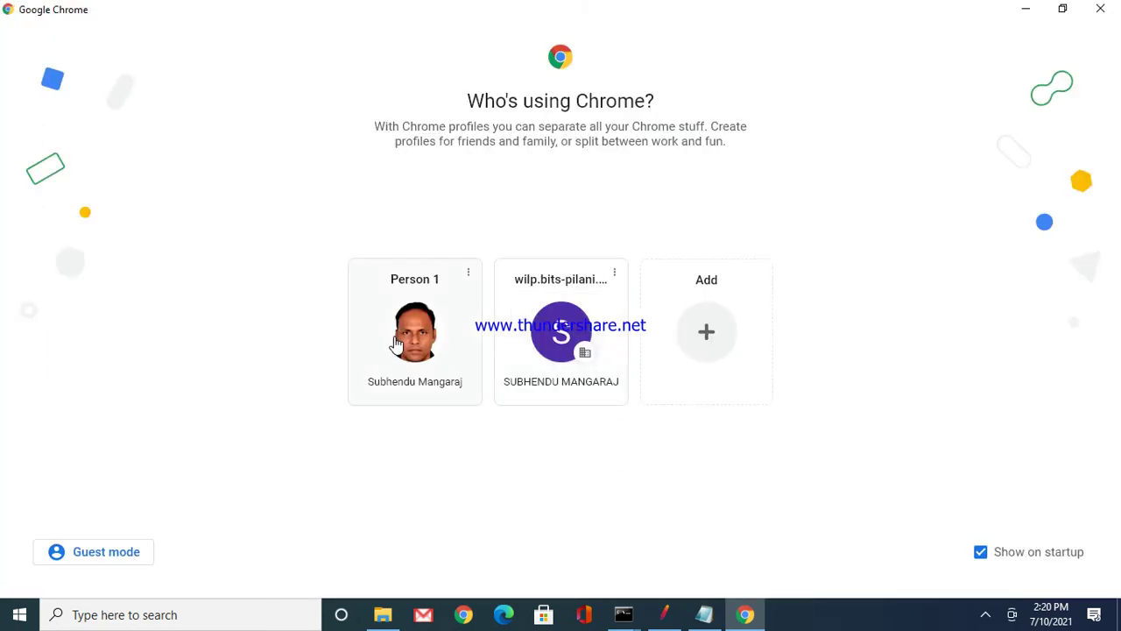
{"action": "left_click", "coordinate": [396, 344]}
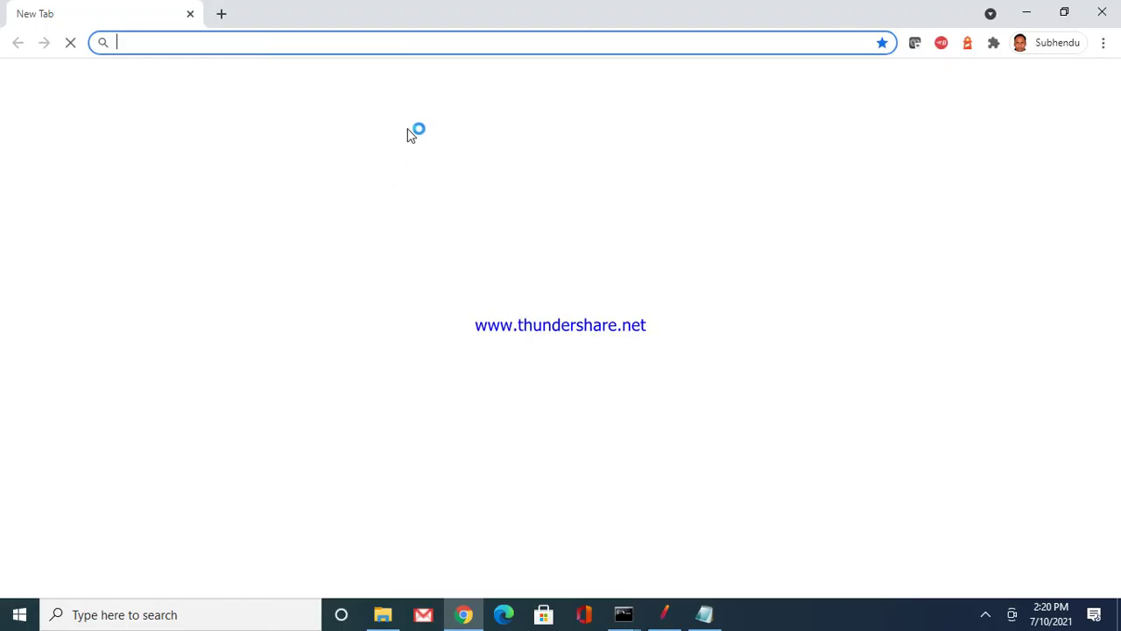
Load the Prometheus web UI at localhost:9090
{"action": "left_click", "coordinate": [484, 37]}
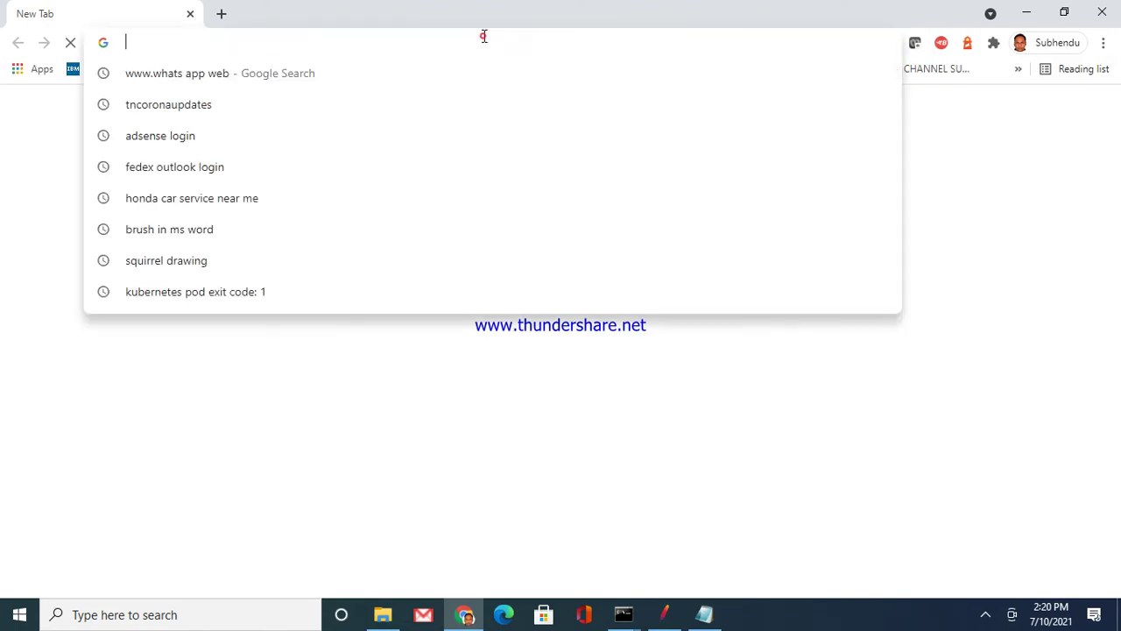
{"action": "type", "text": "loc"}
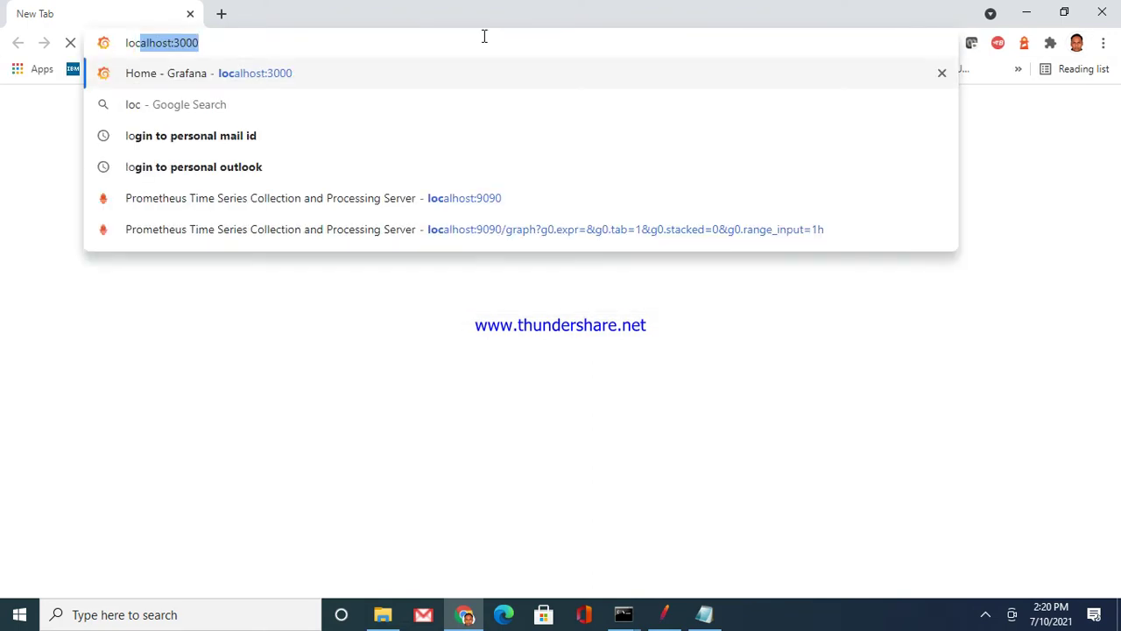
{"action": "type", "text": "al"}
{"action": "key", "text": "Right"}
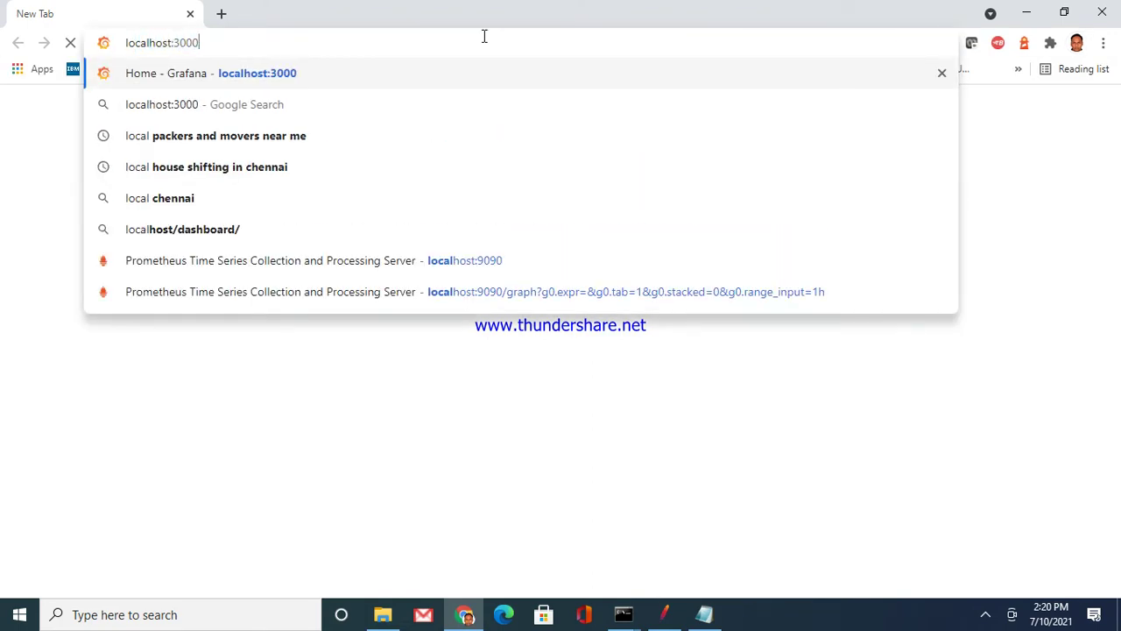
{"action": "key", "text": "BackSpace"}
{"action": "key", "text": "BackSpace"}
{"action": "key", "text": "BackSpace"}
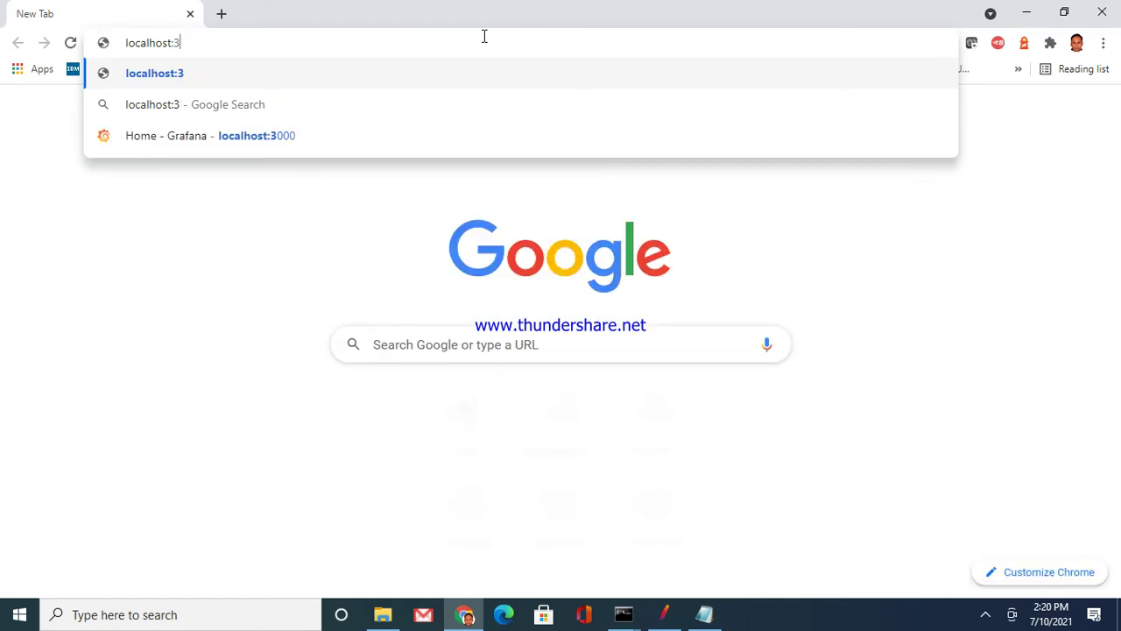
{"action": "key", "text": "BackSpace"}
{"action": "key", "text": "BackSpace"}
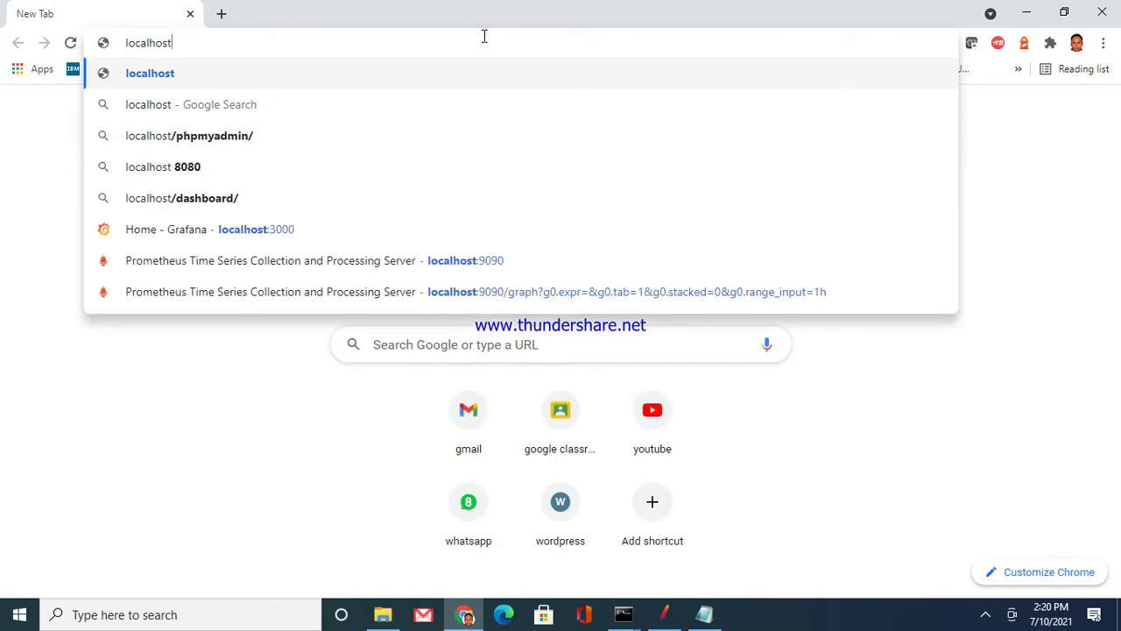
{"action": "type", "text": ":9090"}
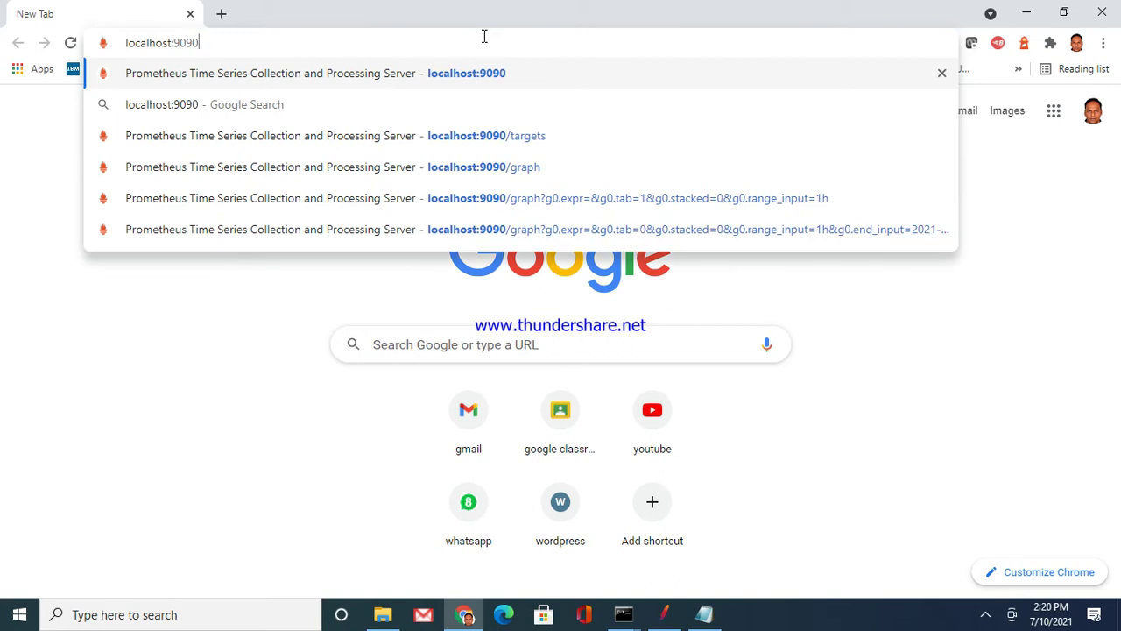
{"action": "key", "text": "Return"}
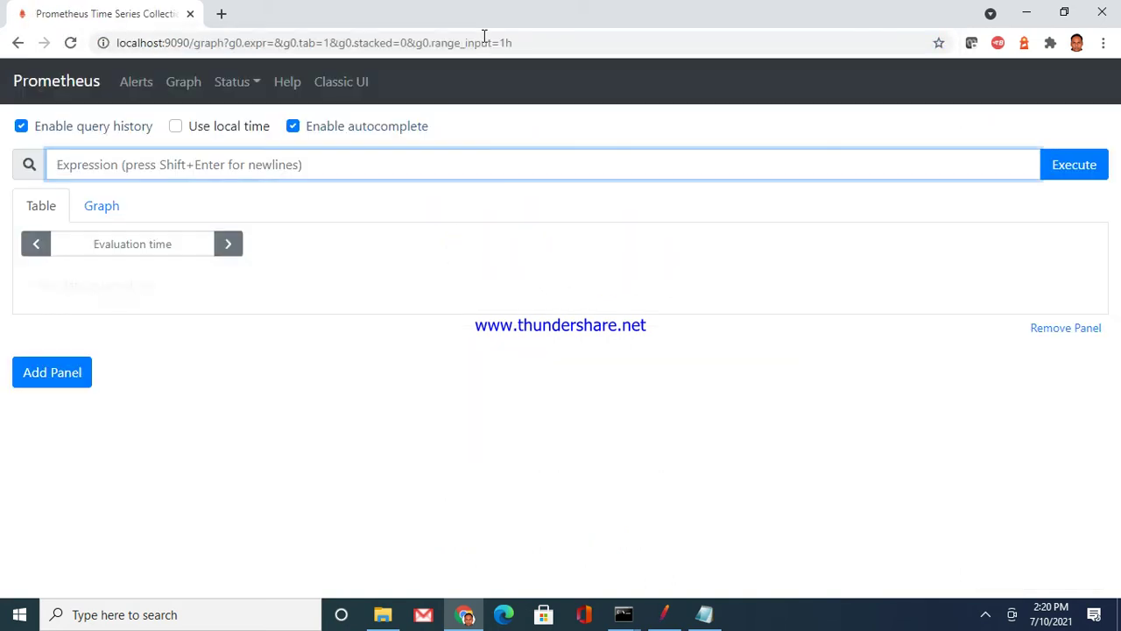
Check Prometheus's Status > Targets page, then view prometheus.yml in Notepad
{"action": "left_click", "coordinate": [256, 89]}
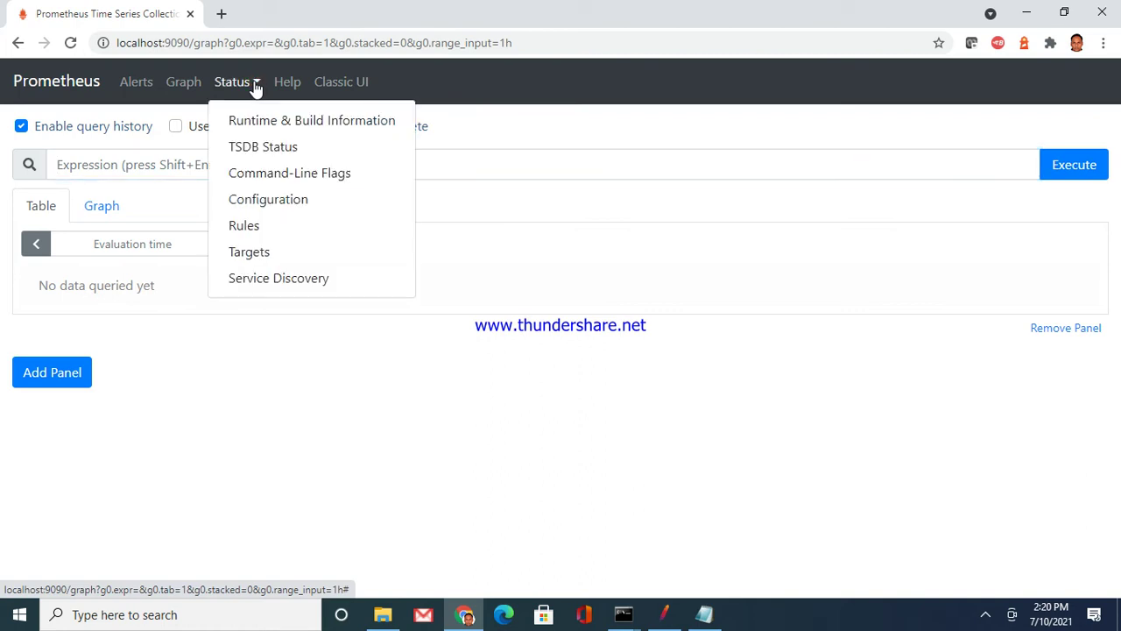
{"action": "left_click", "coordinate": [249, 251]}
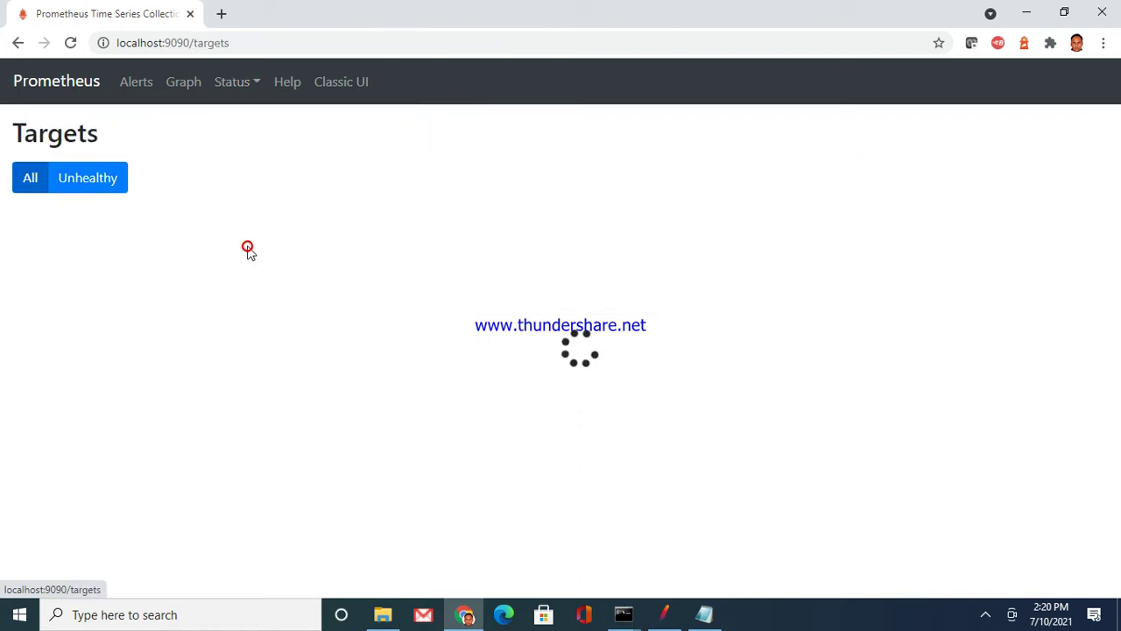
{"action": "left_click", "coordinate": [708, 618]}
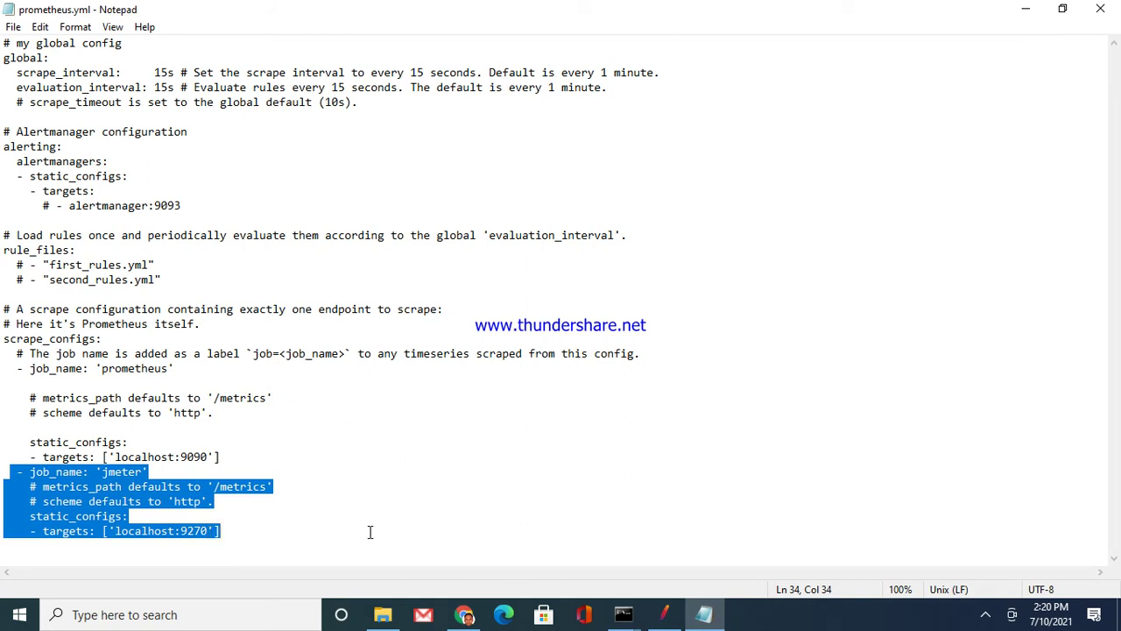
Minimize Notepad to return to the Prometheus Targets page
{"action": "left_click", "coordinate": [707, 614]}
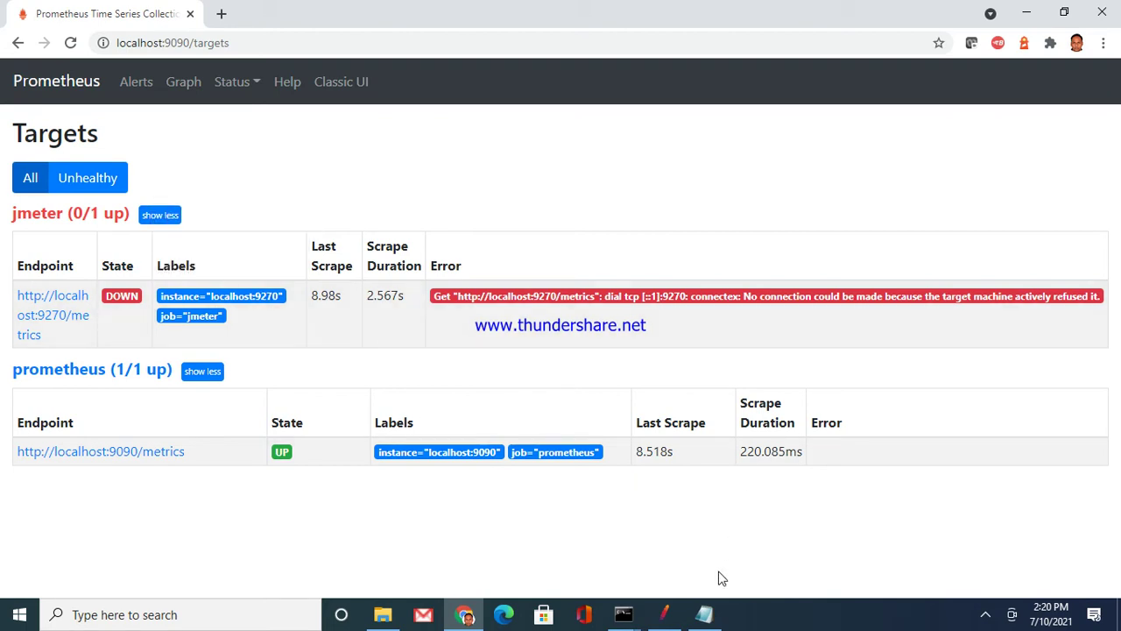
{"action": "left_click", "coordinate": [664, 614]}
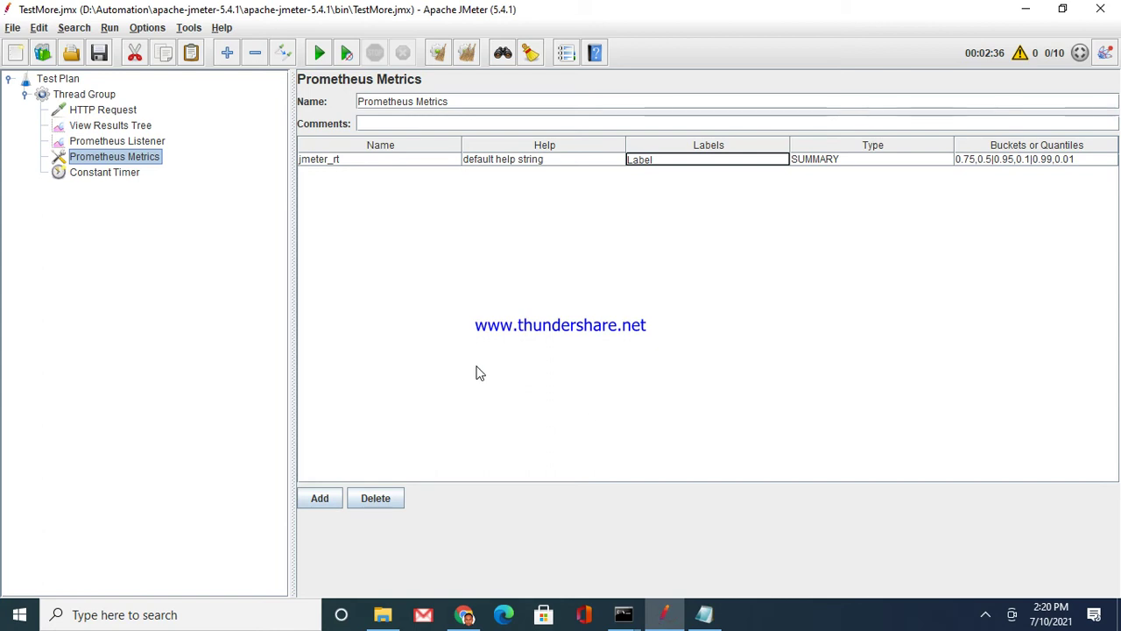
{"action": "left_click", "coordinate": [98, 95]}
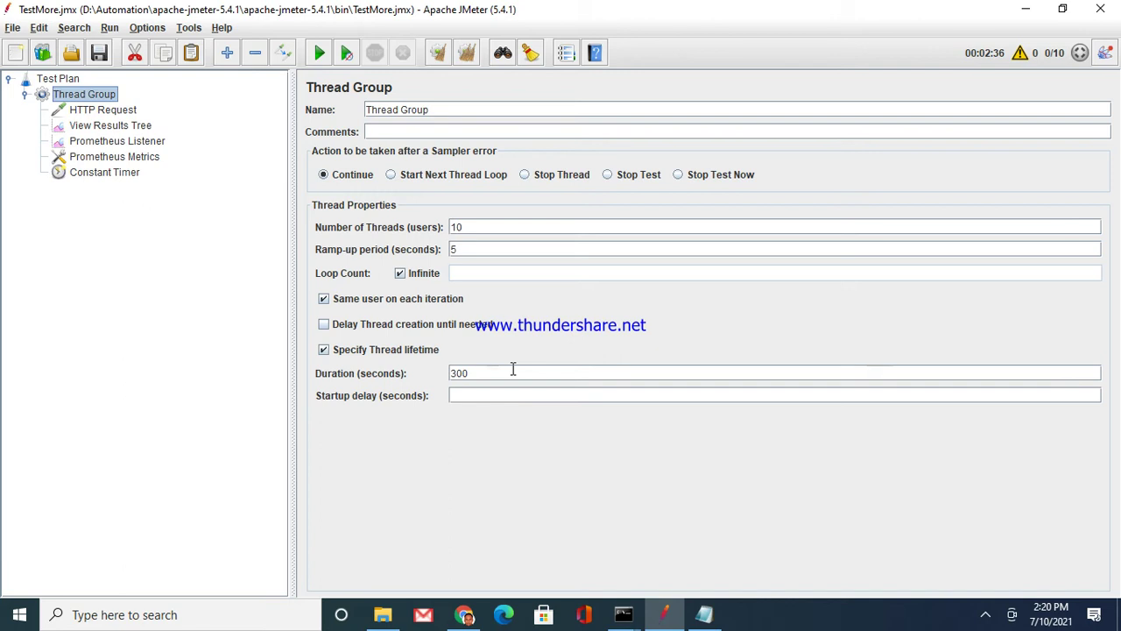
{"action": "left_click", "coordinate": [665, 615]}
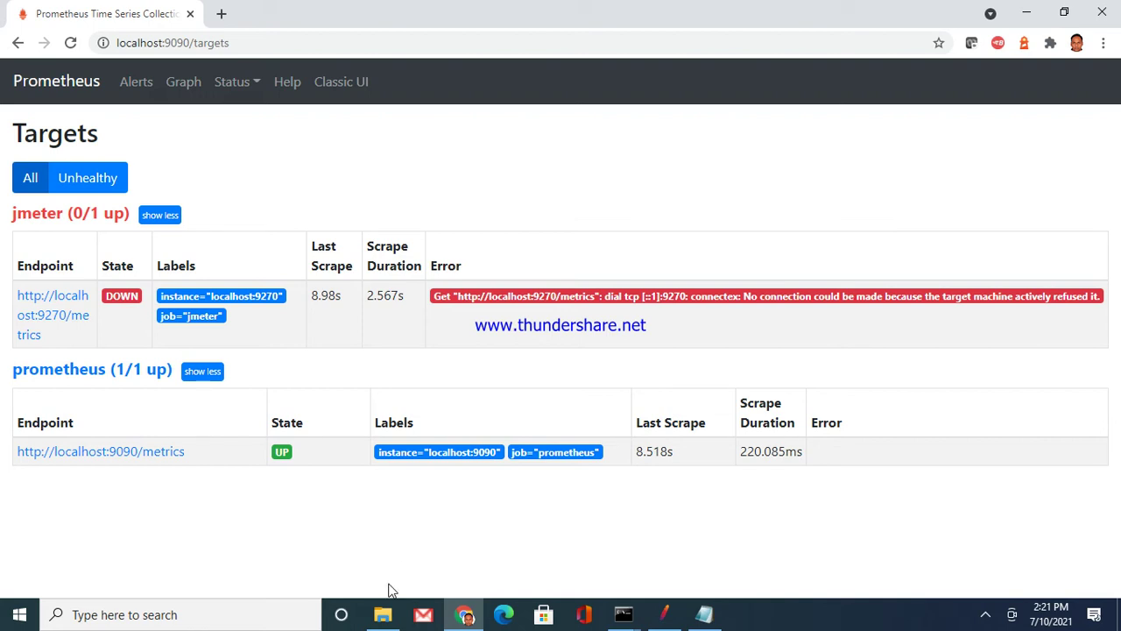
Launch grafana-server.exe from Automation\grafana-7.4.3.windows-amd64\grafana-7.4.3\bin
{"action": "left_click", "coordinate": [383, 615]}
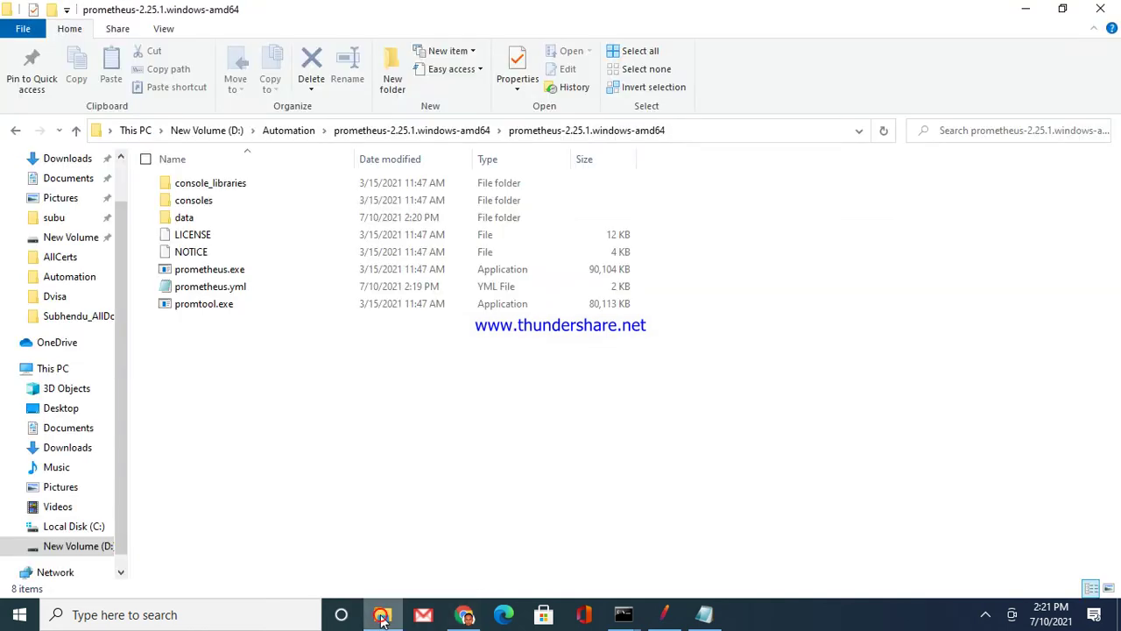
{"action": "left_click", "coordinate": [298, 131]}
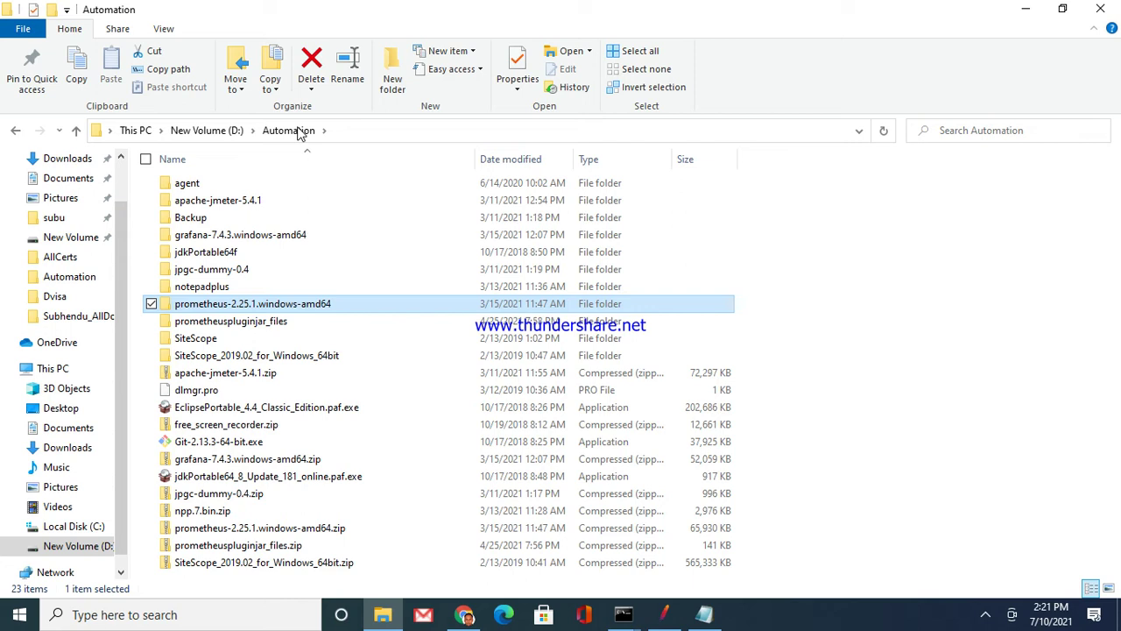
{"action": "left_click", "coordinate": [272, 237]}
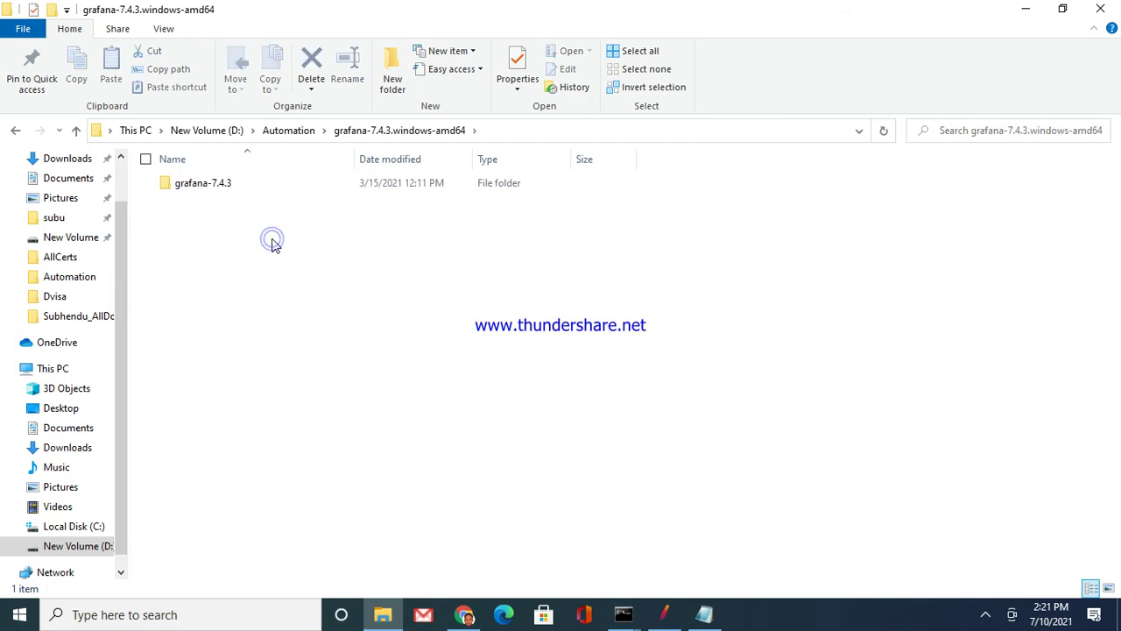
{"action": "double_click", "coordinate": [219, 195]}
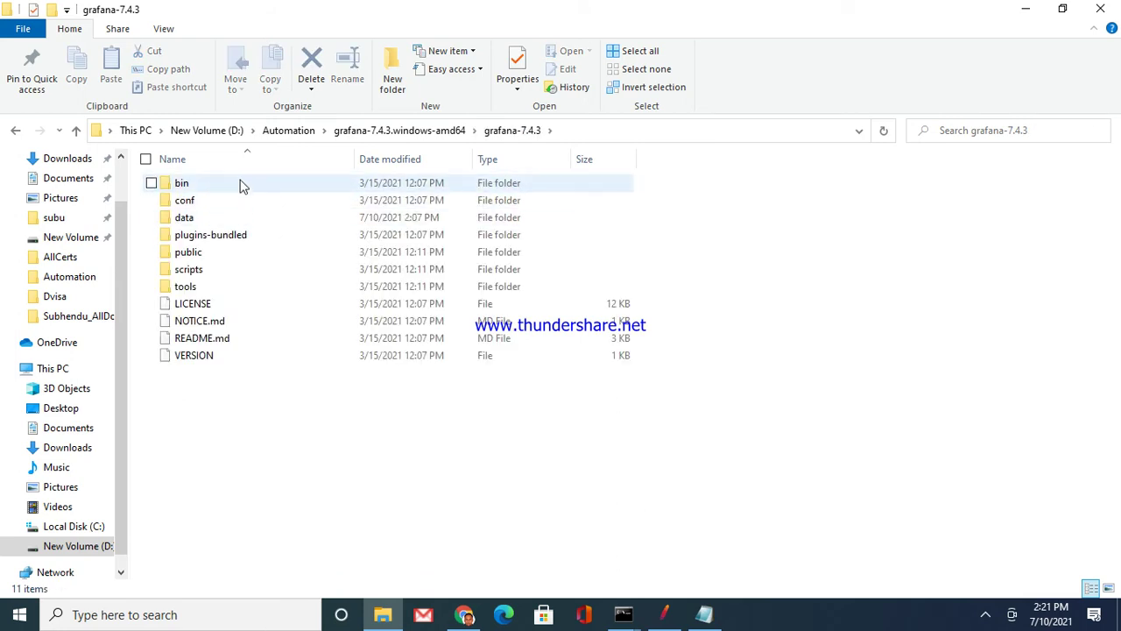
{"action": "left_click", "coordinate": [241, 184]}
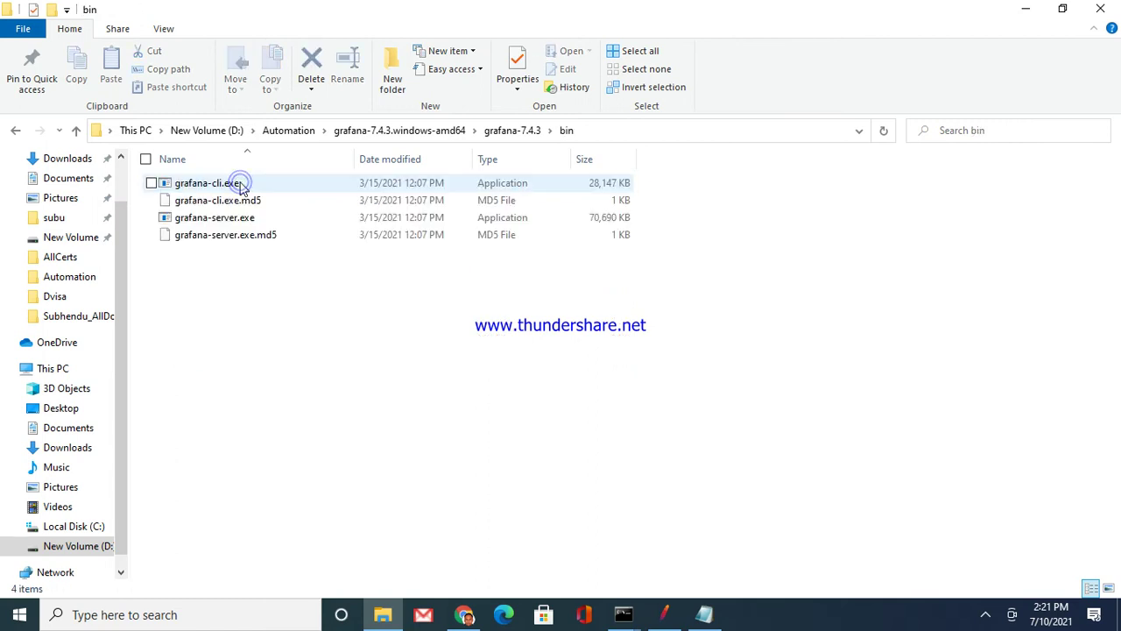
{"action": "double_click", "coordinate": [243, 222]}
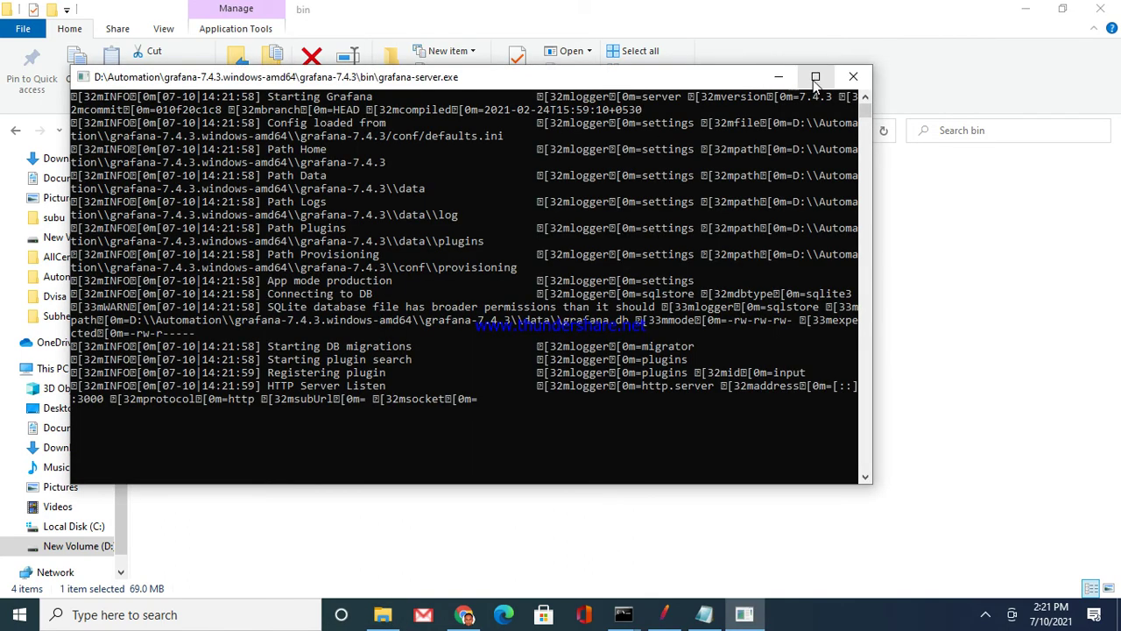
Minimize the Grafana server console and return to Chrome
{"action": "left_click", "coordinate": [814, 78]}
{"action": "left_click", "coordinate": [1040, 11]}
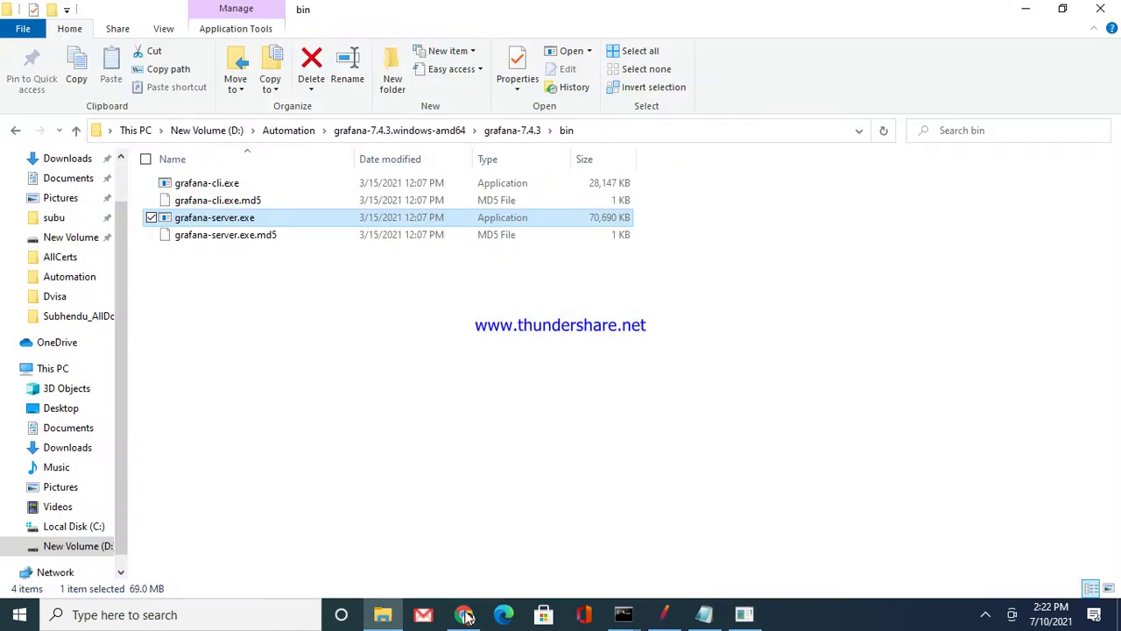
{"action": "left_click", "coordinate": [465, 614]}
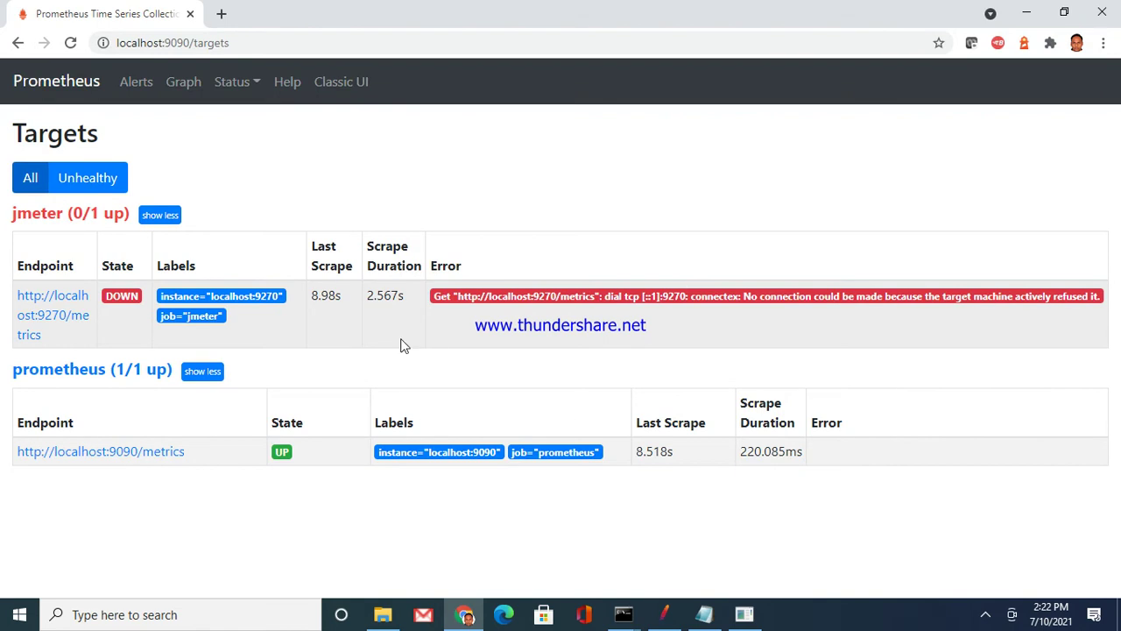
Load Grafana at localhost:3000 in a new Chrome tab, replacing the suggested 9090 port
{"action": "left_click", "coordinate": [221, 16]}
{"action": "type", "text": "local"}
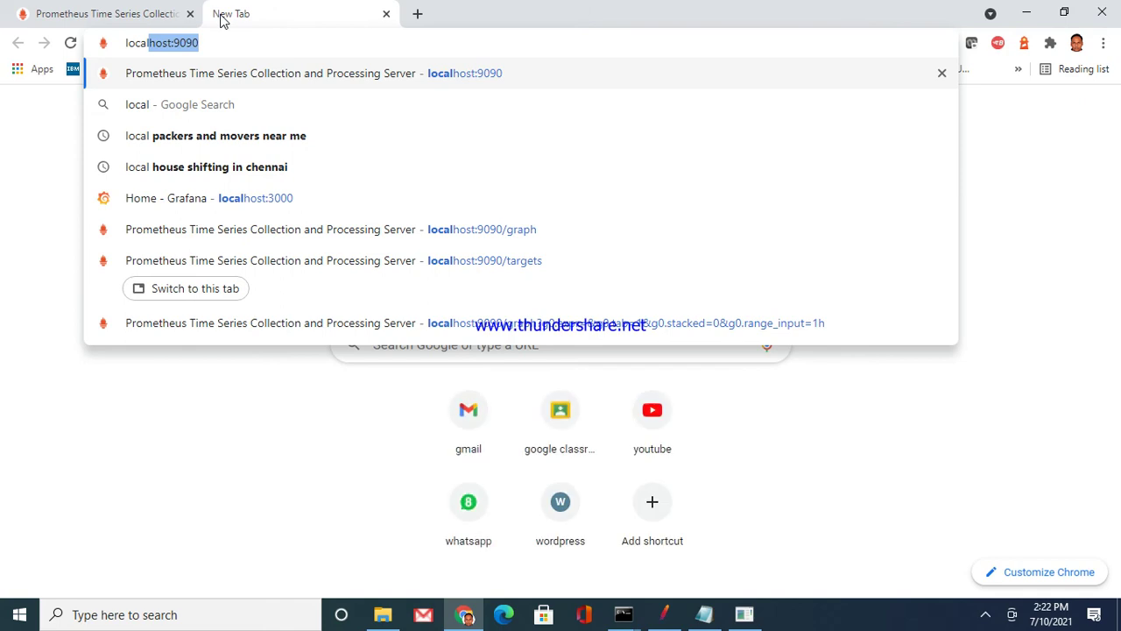
{"action": "key", "text": "Right"}
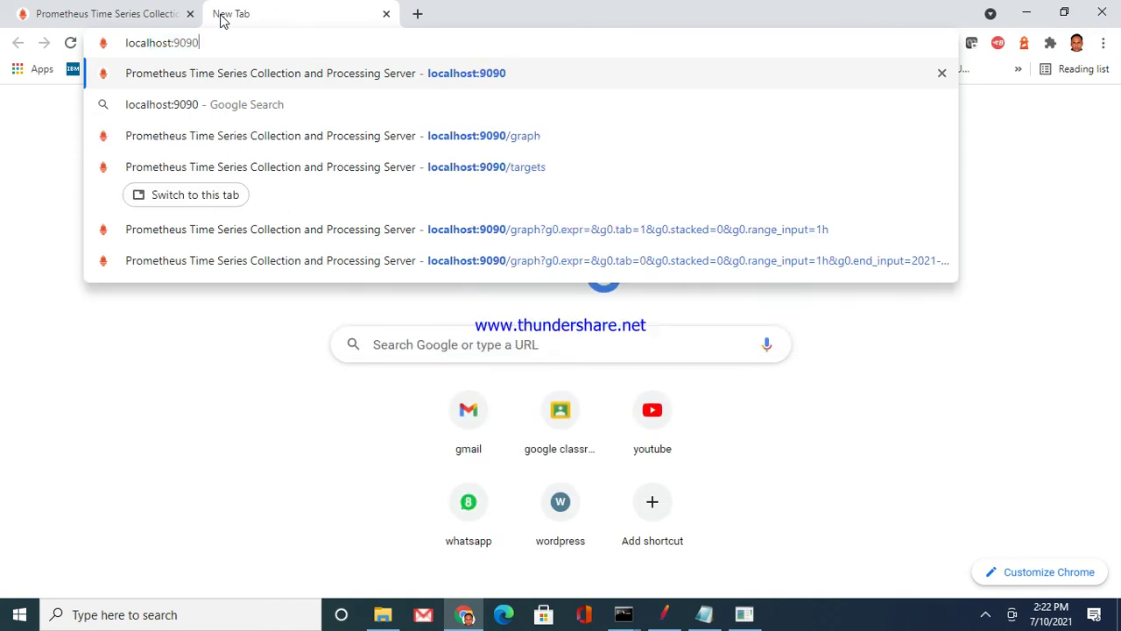
{"action": "key", "text": "BackSpace"}
{"action": "key", "text": "BackSpace"}
{"action": "key", "text": "BackSpace"}
{"action": "key", "text": "BackSpace"}
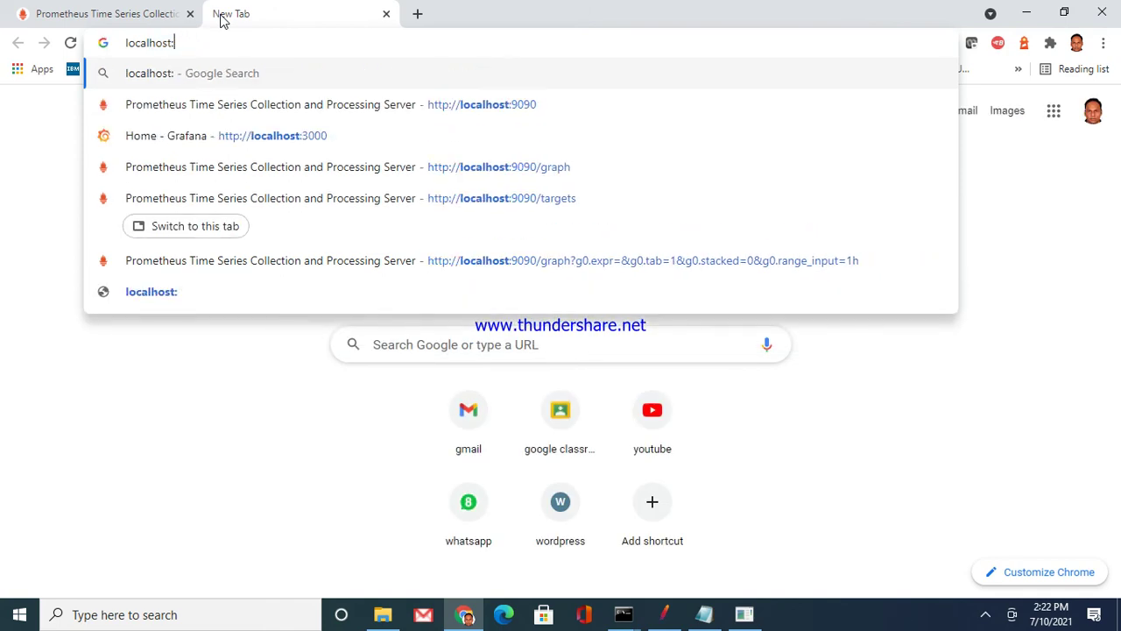
{"action": "type", "text": "300"}
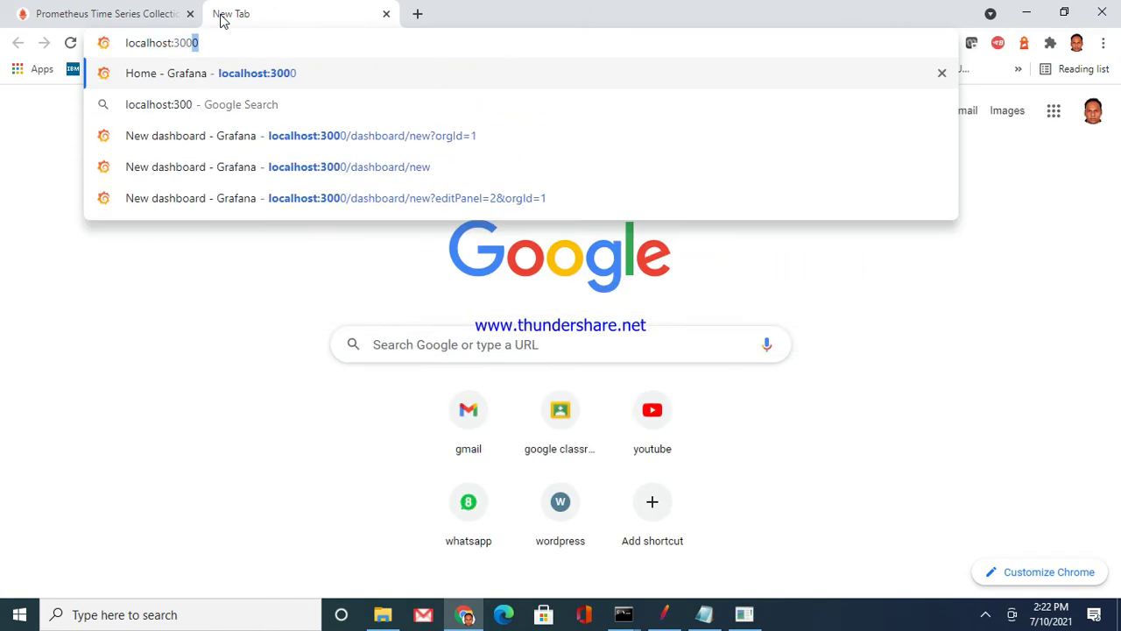
{"action": "type", "text": "0"}
{"action": "key", "text": "Return"}
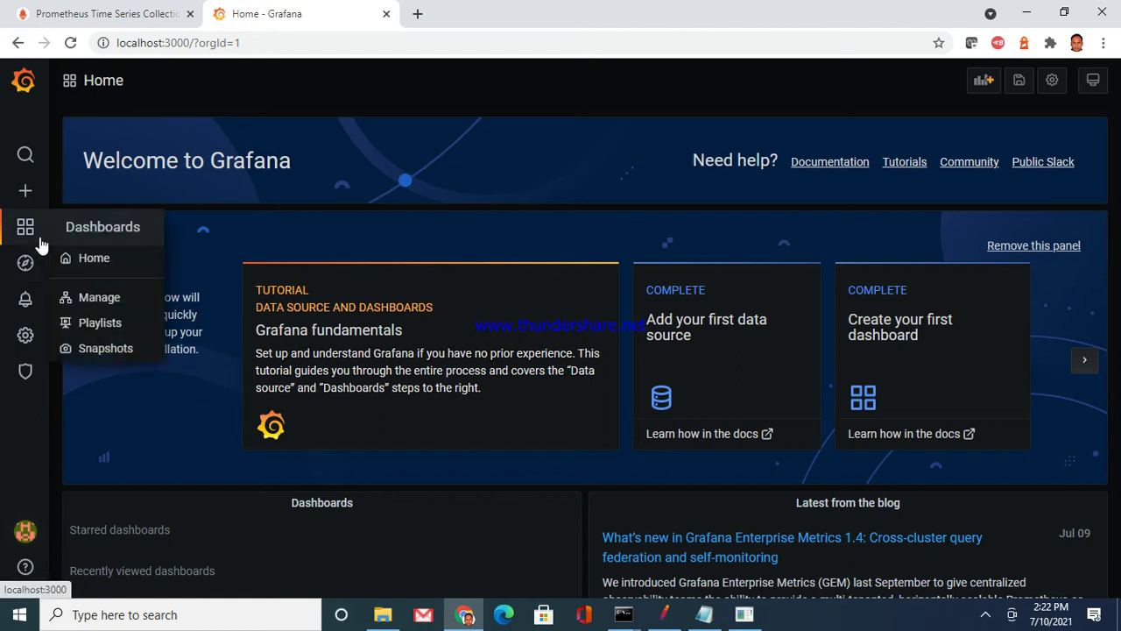
Add a new Prometheus data source, Prometheus-2, from Grafana's Data Sources page
{"action": "left_click", "coordinate": [27, 340]}
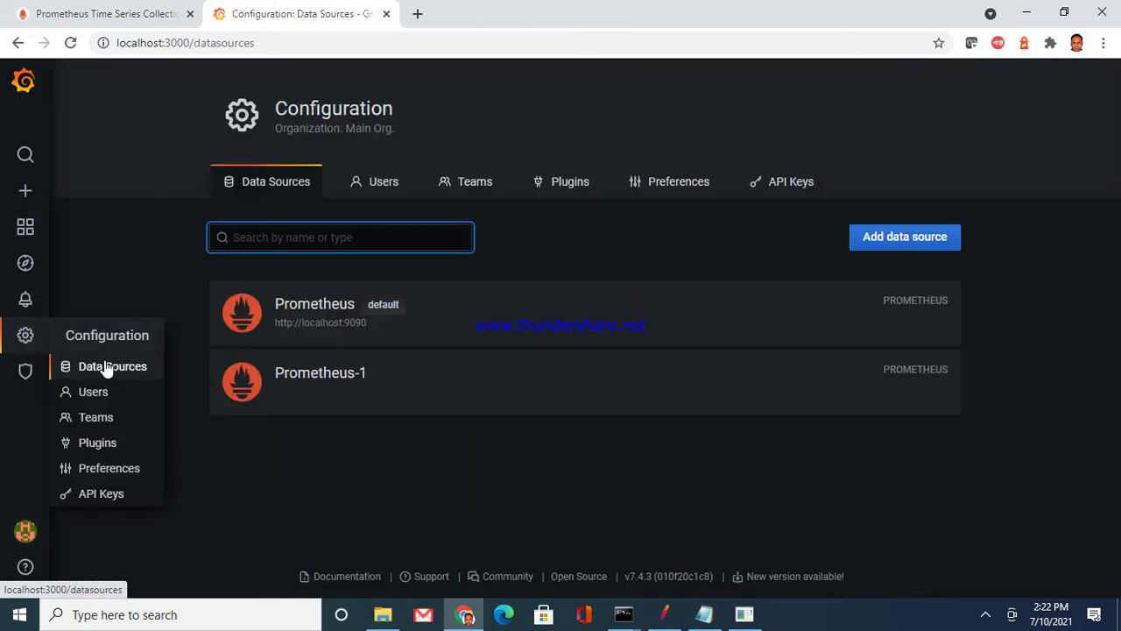
{"action": "left_click", "coordinate": [107, 372]}
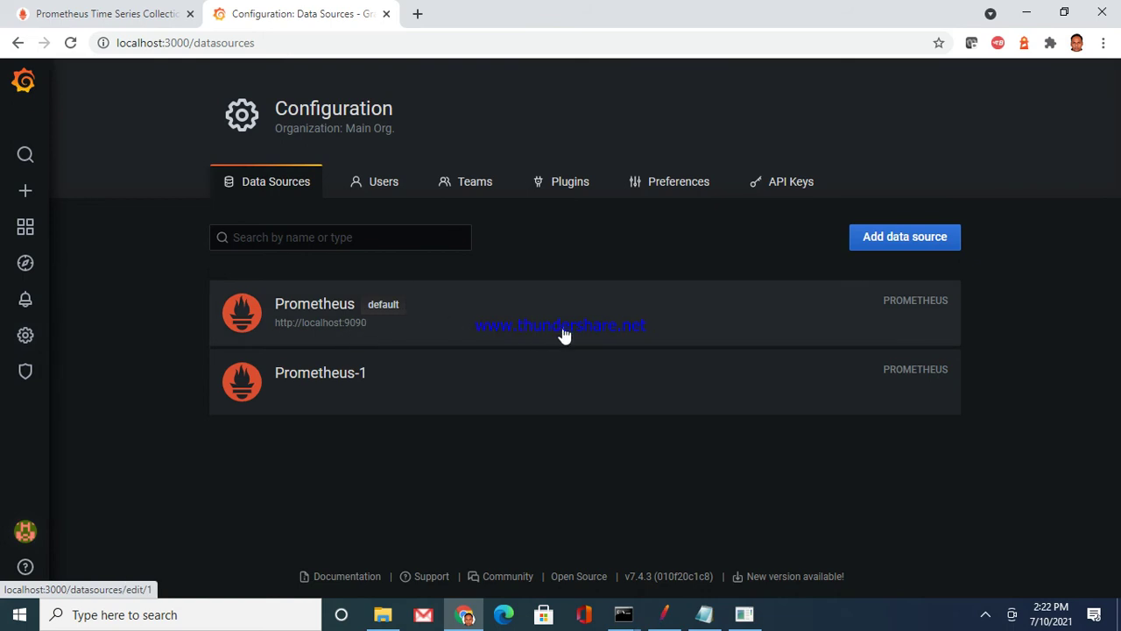
{"action": "left_click", "coordinate": [901, 239]}
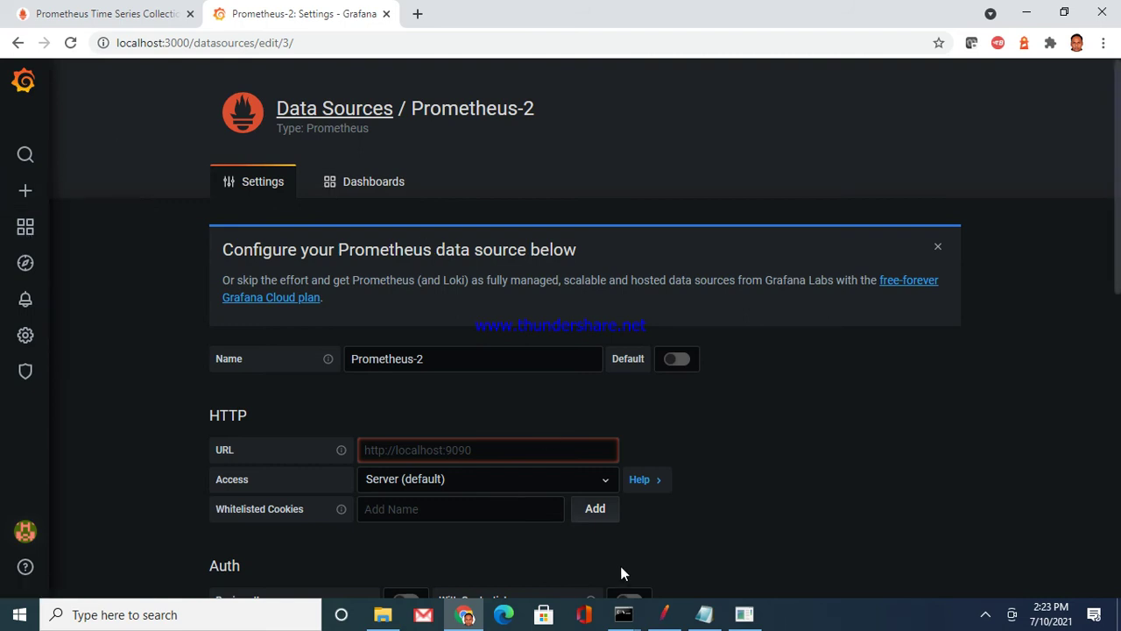
{"action": "mouse_move", "coordinate": [673, 619]}
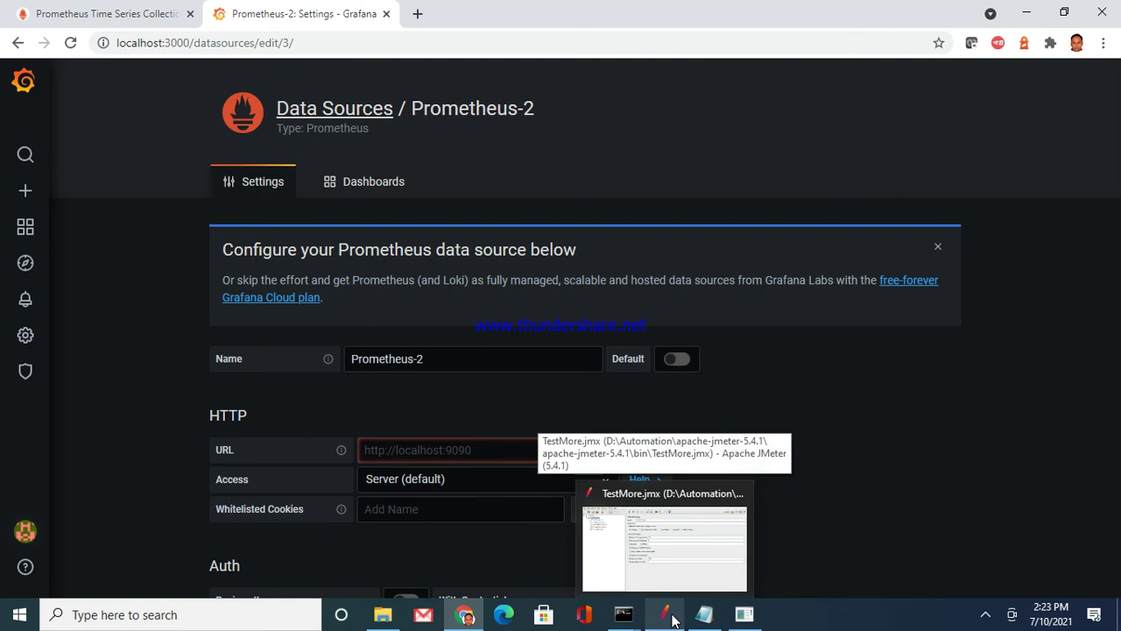
Start the TestMore test plan in JMeter and watch HTTP Request samples in View Results Tree
{"action": "left_click", "coordinate": [672, 618]}
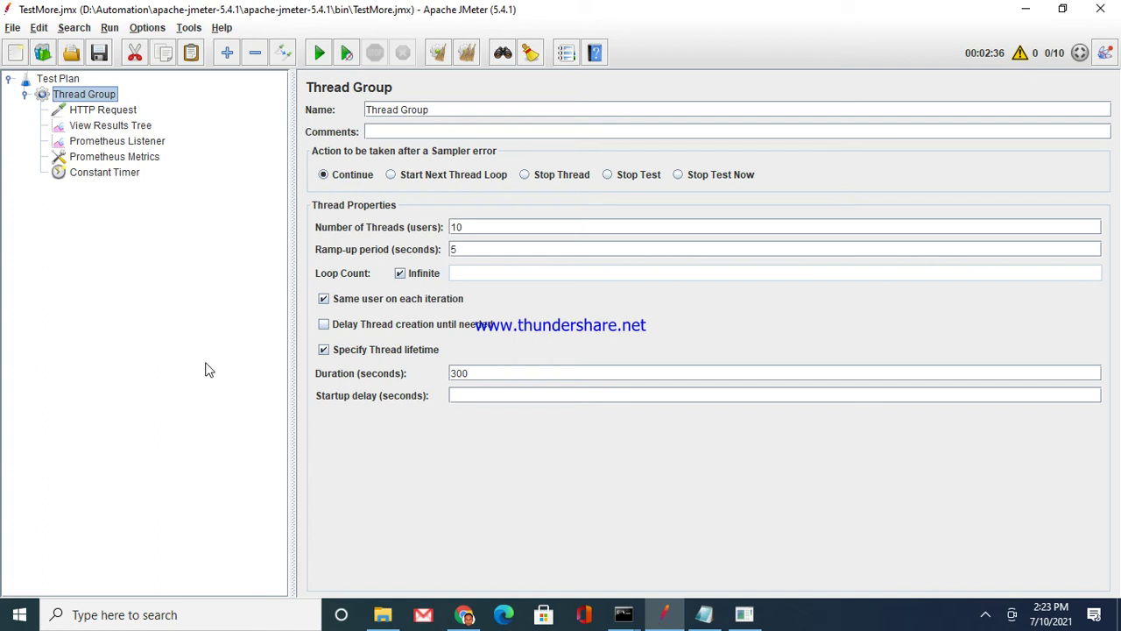
{"action": "left_click", "coordinate": [321, 53]}
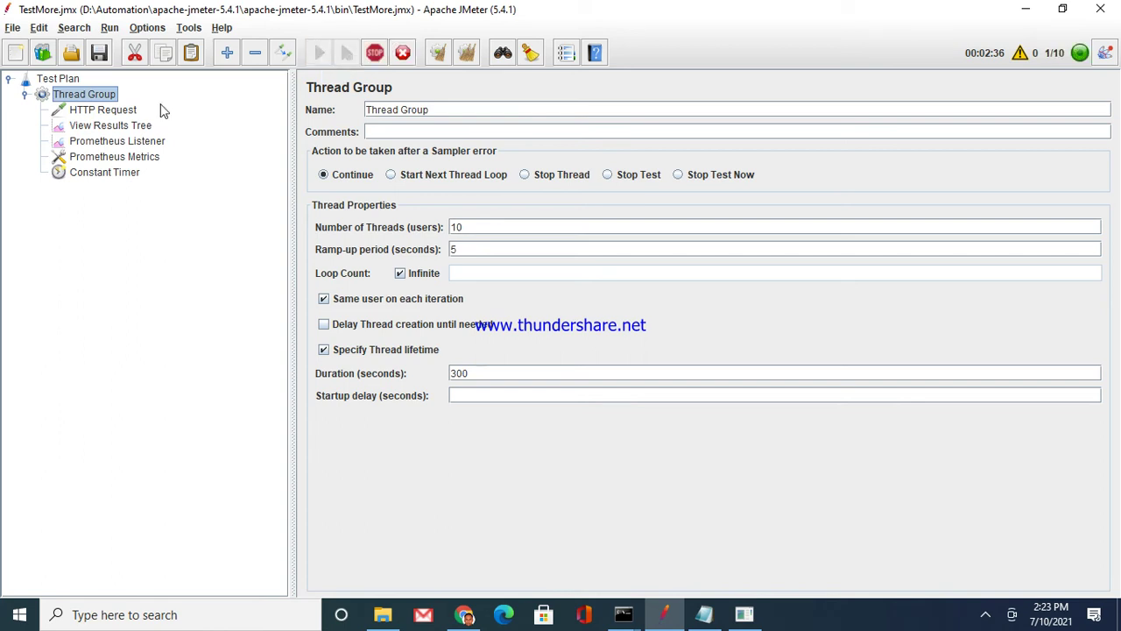
{"action": "left_click", "coordinate": [110, 127]}
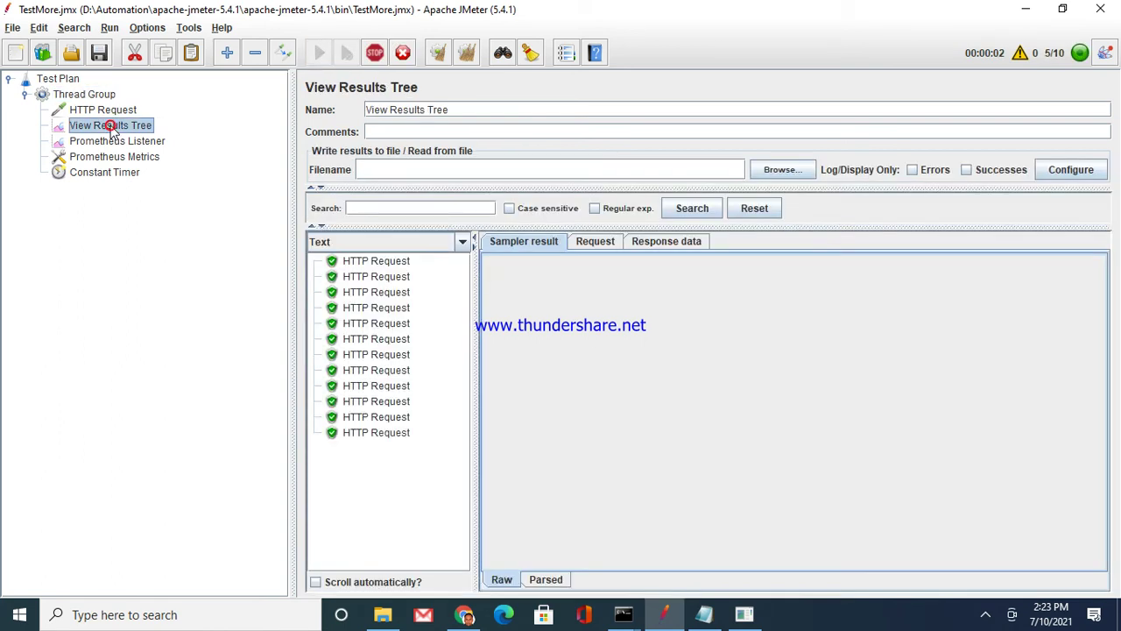
Reload Prometheus Targets until jmeter at localhost:9270 is UP, then go to the query page
{"action": "left_click", "coordinate": [467, 616]}
{"action": "left_click", "coordinate": [138, 11]}
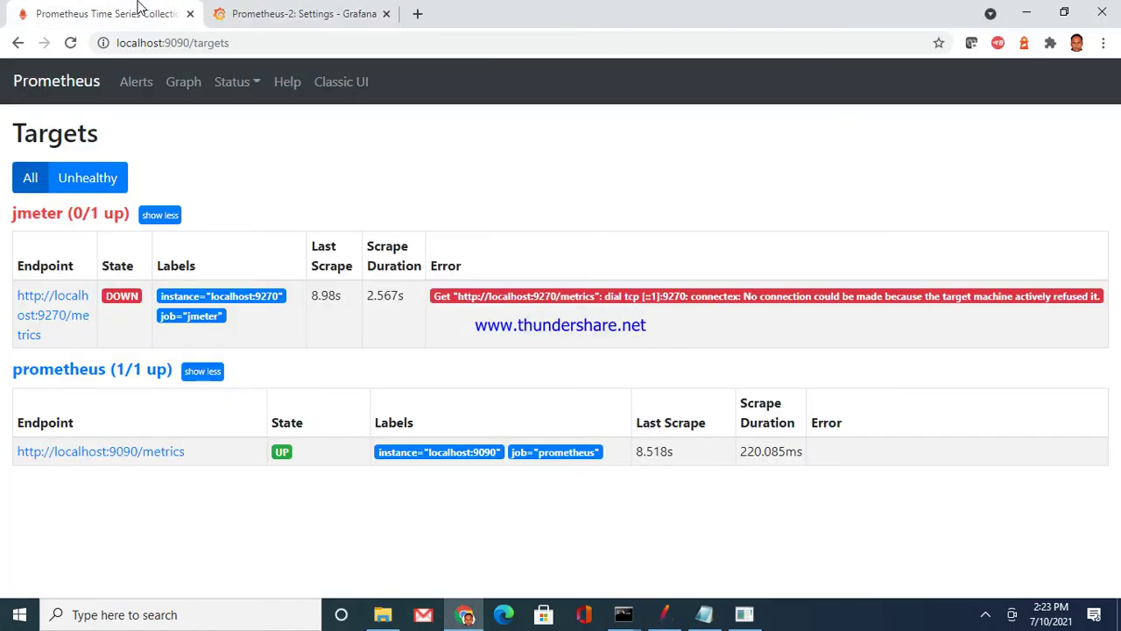
{"action": "left_click", "coordinate": [67, 52]}
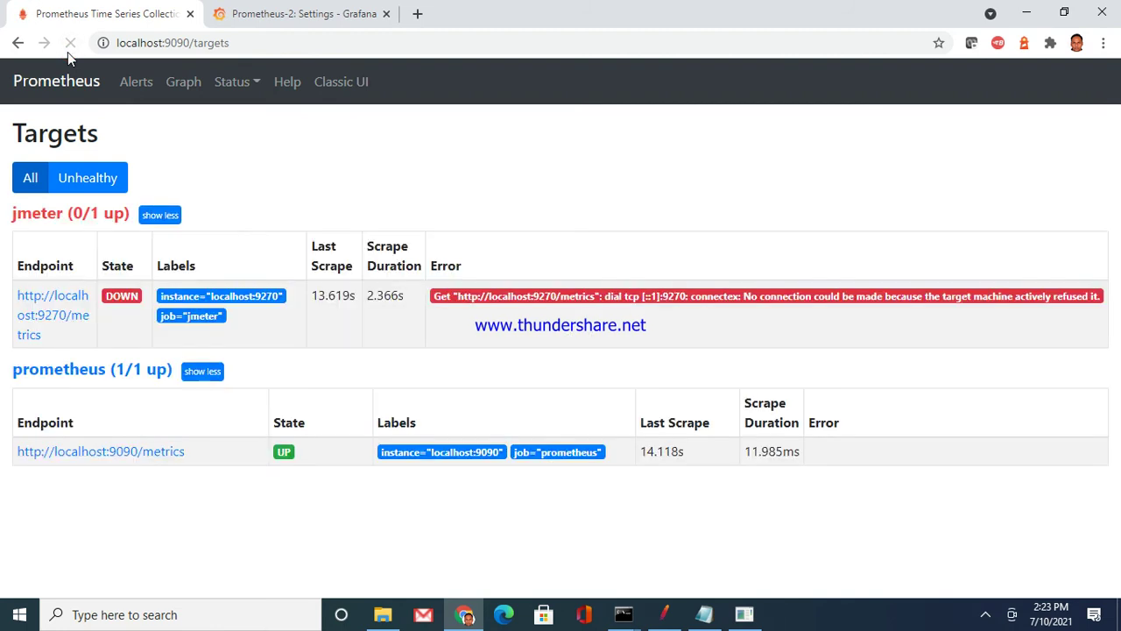
{"action": "left_click", "coordinate": [67, 52]}
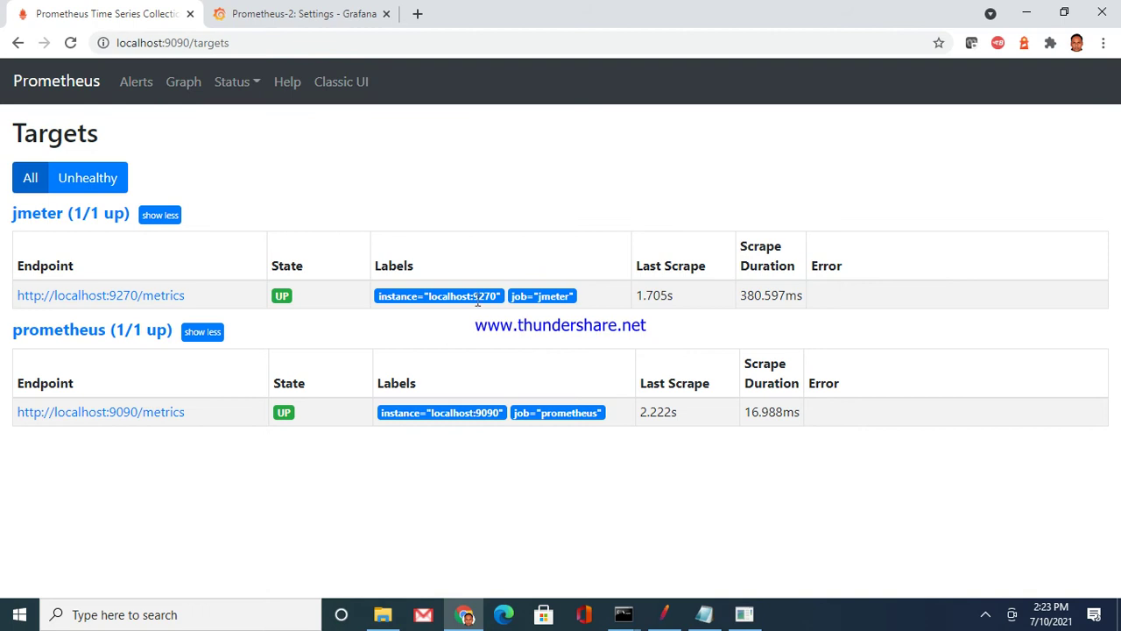
{"action": "mouse_move", "coordinate": [486, 300]}
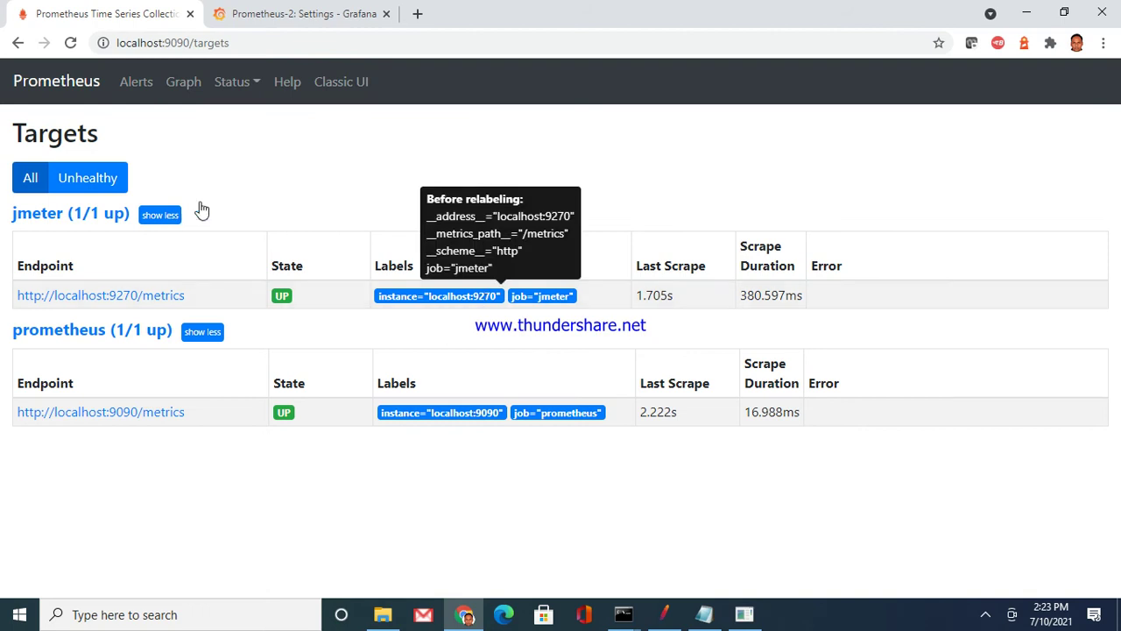
{"action": "left_click", "coordinate": [58, 87]}
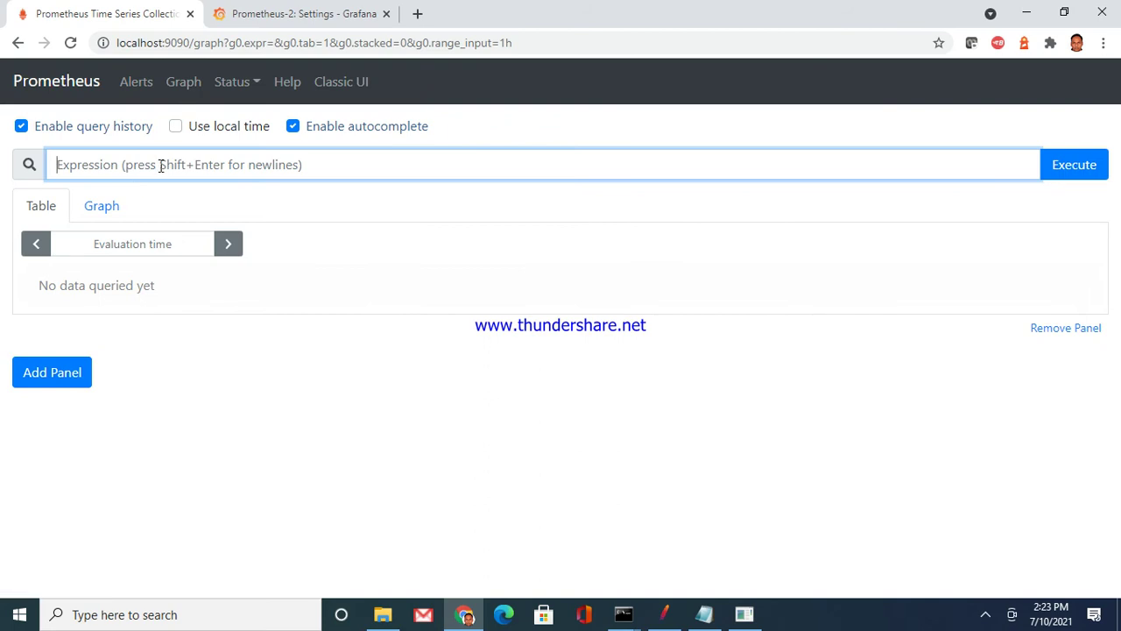
Run jmeter_rt in Prometheus, returning quantiles 0.75=34, 0.95=53 and 0.99=269
{"action": "left_click", "coordinate": [160, 166]}
{"action": "type", "text": "jm"}
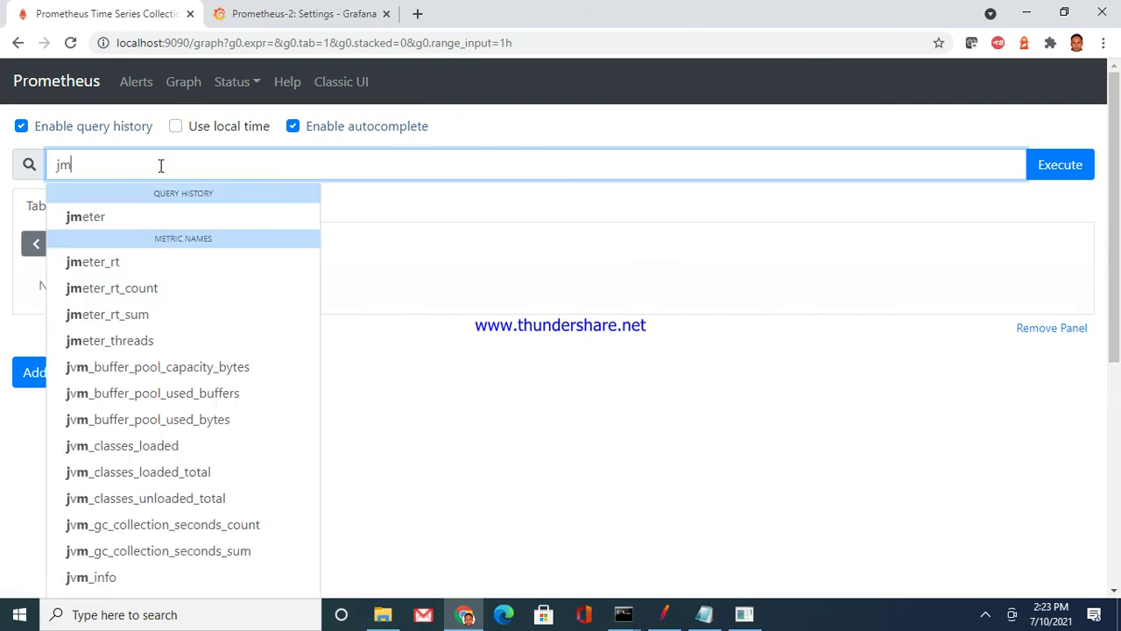
{"action": "left_click", "coordinate": [90, 262]}
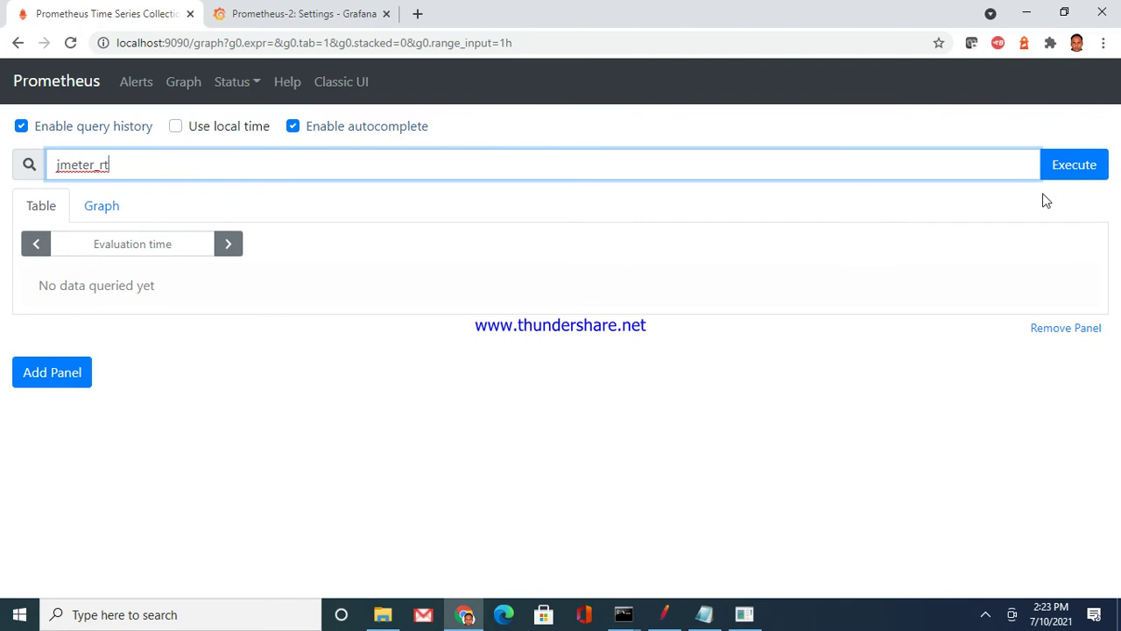
{"action": "left_click", "coordinate": [1083, 170]}
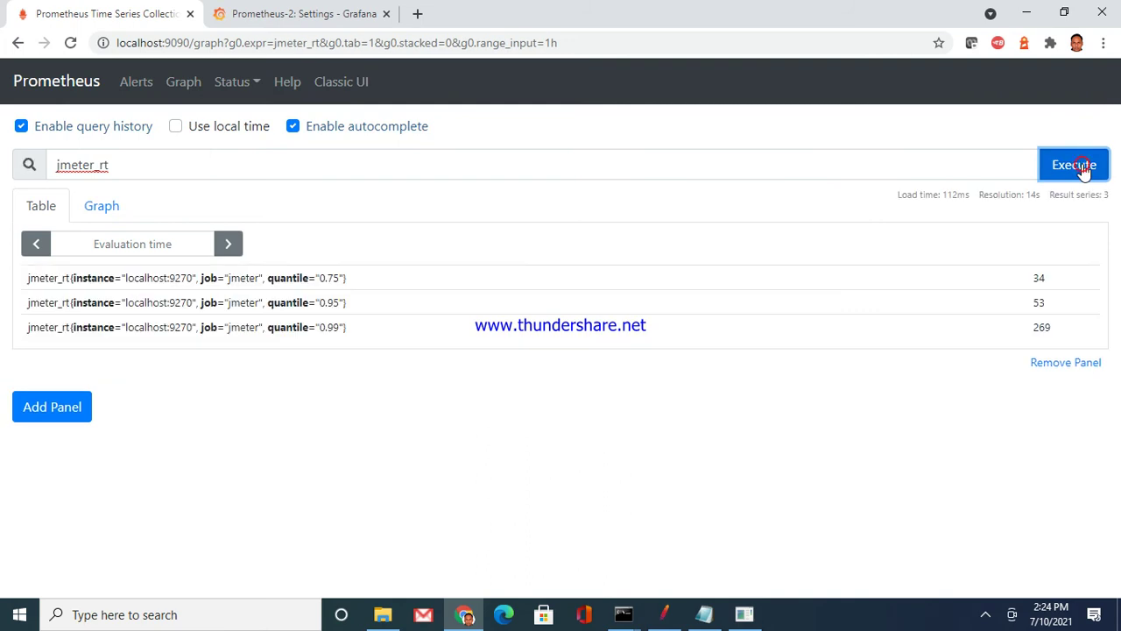
{"action": "left_click", "coordinate": [302, 280]}
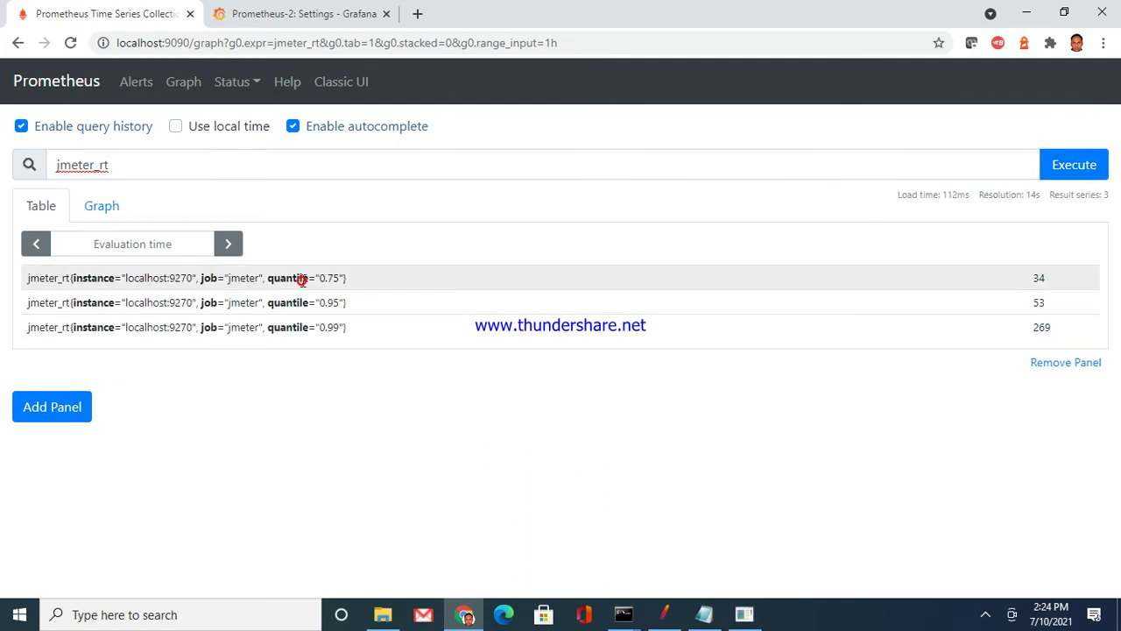
Create a new Grafana dashboard and add a panel whose Prometheus query is jmeter_rt
{"action": "left_click", "coordinate": [330, 18]}
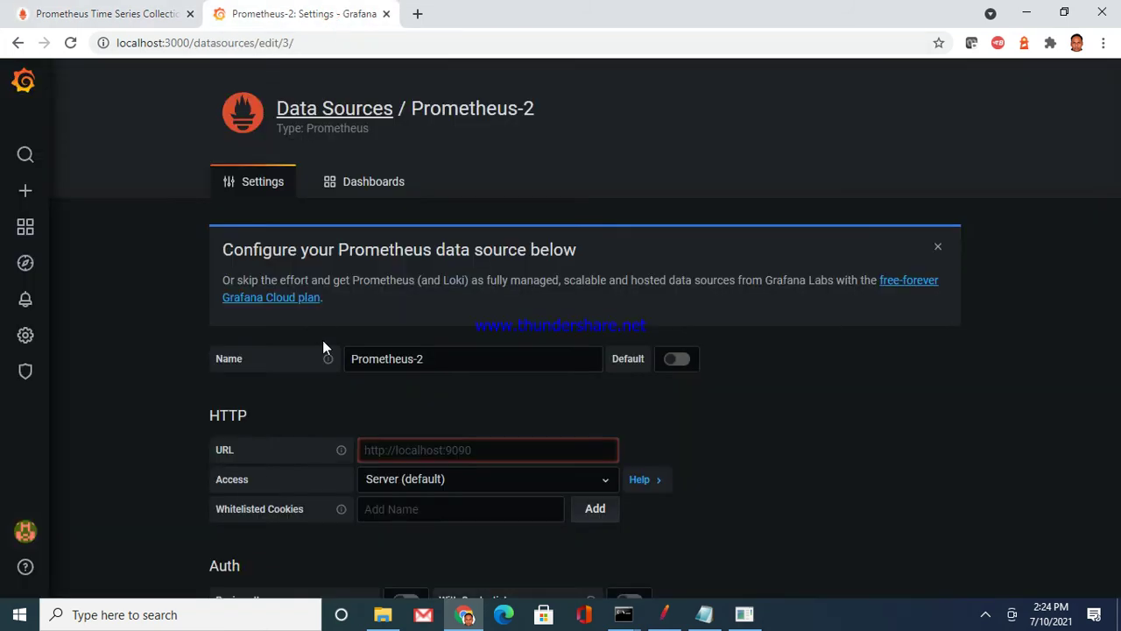
{"action": "left_click", "coordinate": [38, 194]}
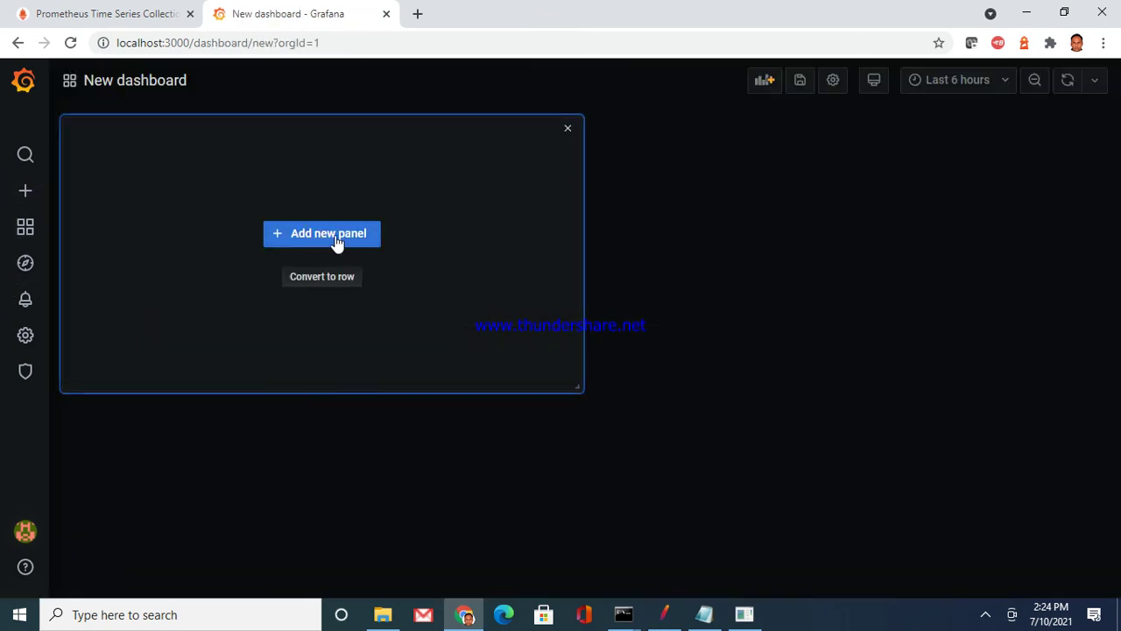
{"action": "left_click", "coordinate": [337, 243]}
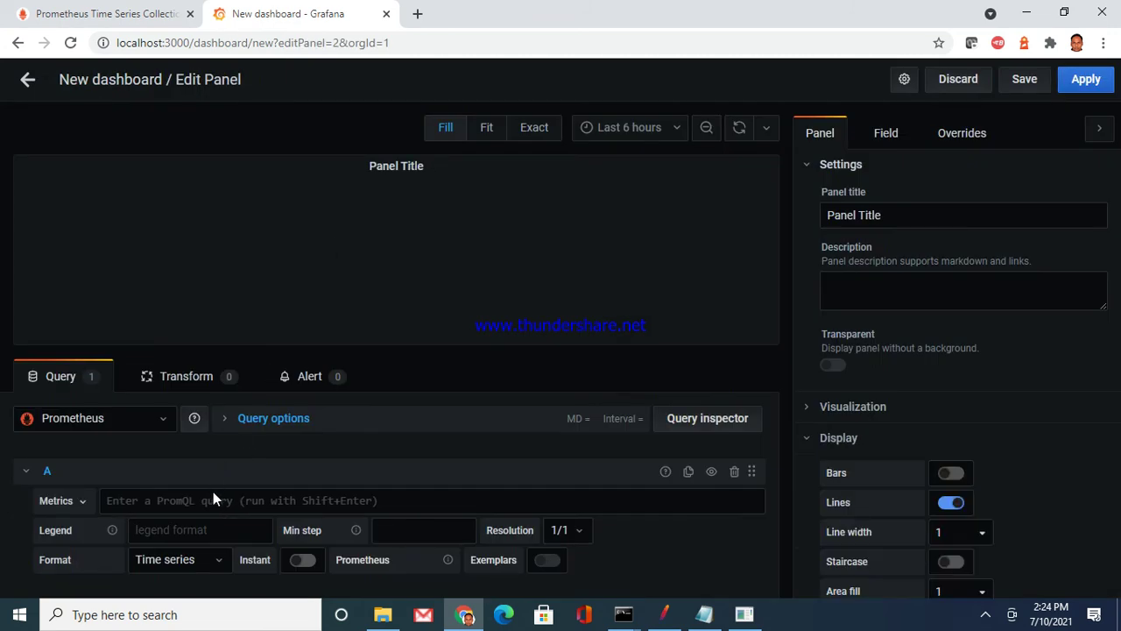
{"action": "left_click", "coordinate": [204, 498]}
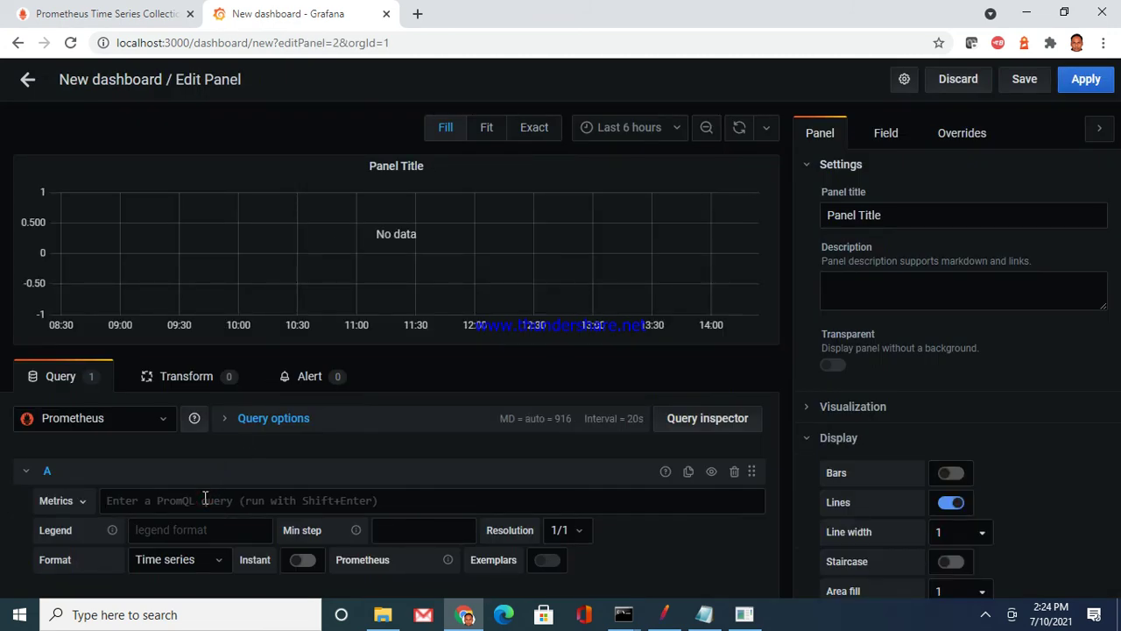
{"action": "type", "text": "jm"}
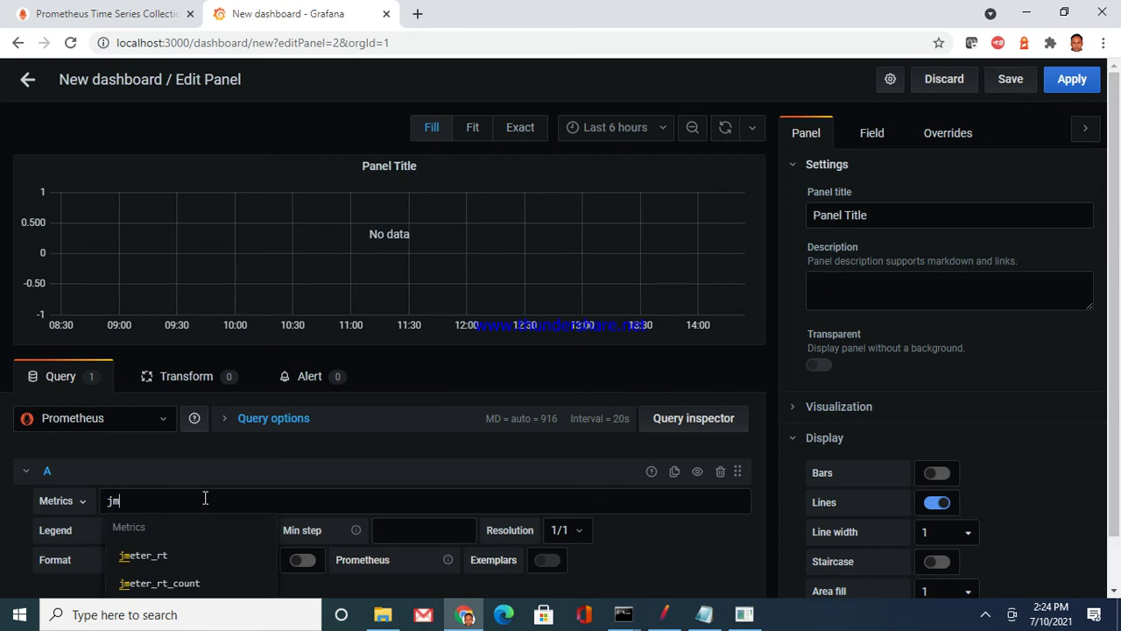
{"action": "type", "text": "e"}
{"action": "left_click", "coordinate": [162, 559]}
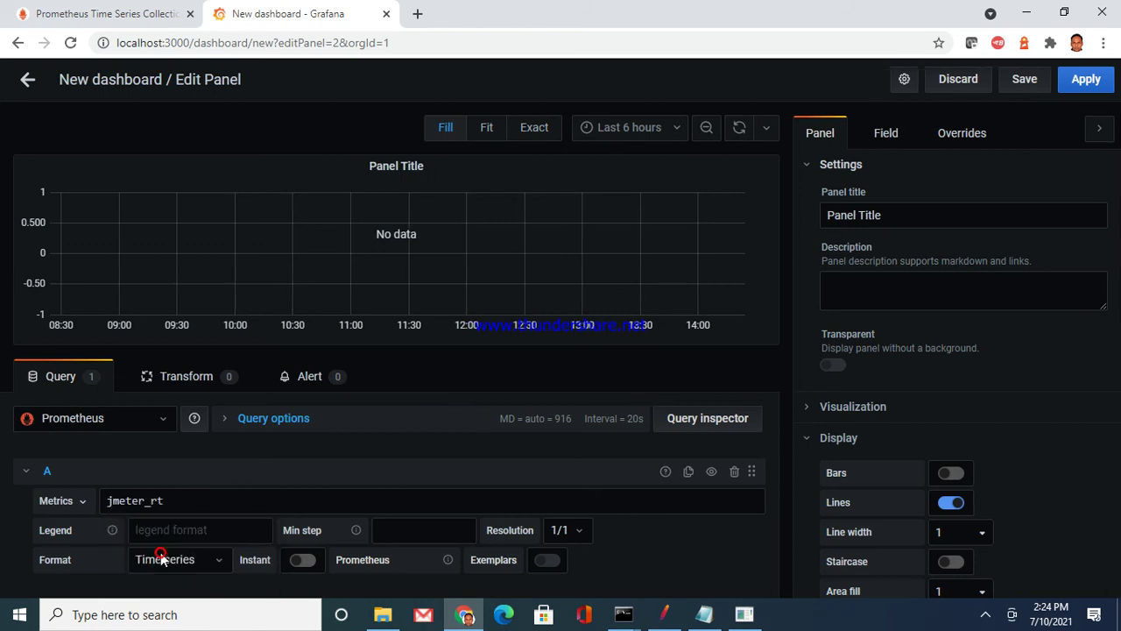
Graph jmeter_rt, isolate the 0.75 quantile, and zoom the time range to 14:23:40–14:24:21
{"action": "left_click", "coordinate": [511, 453]}
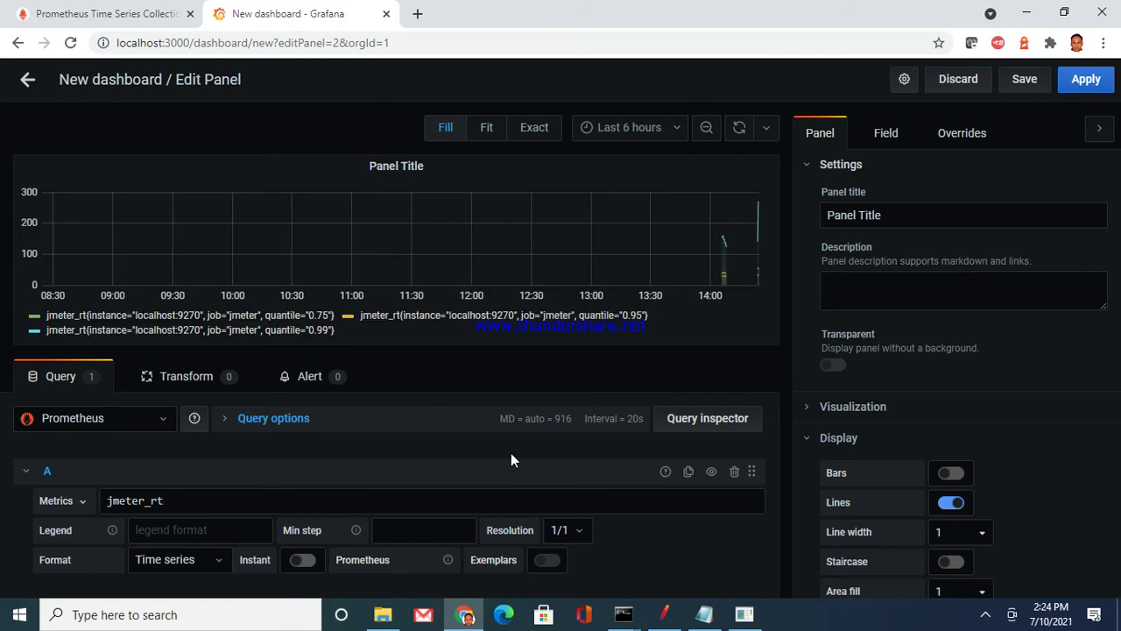
{"action": "left_click", "coordinate": [219, 317]}
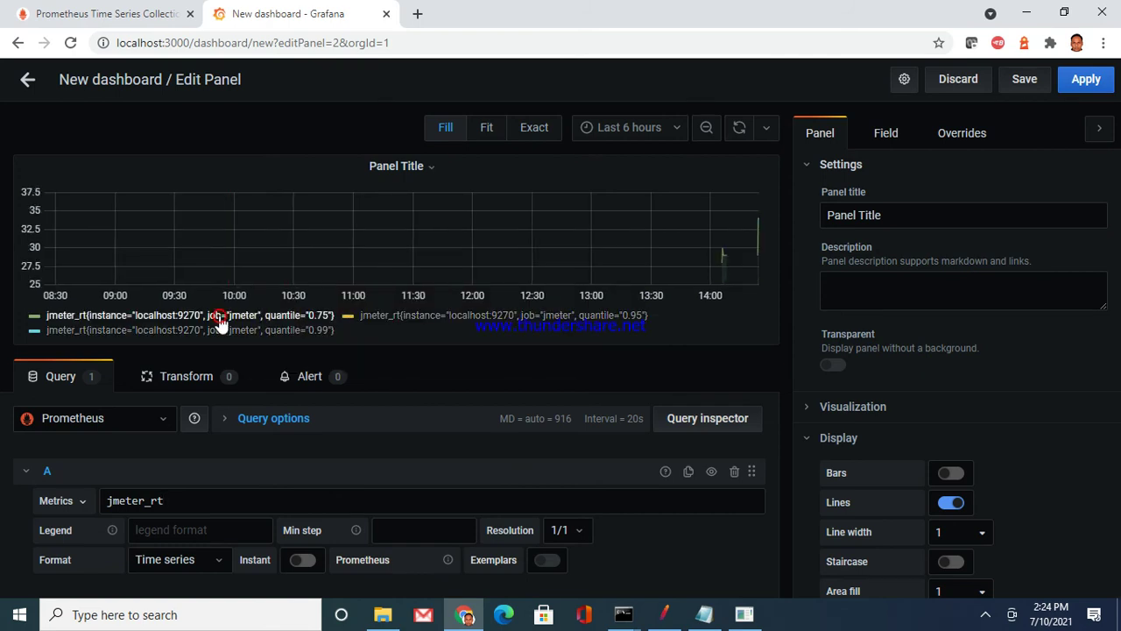
{"action": "left_click", "coordinate": [765, 228]}
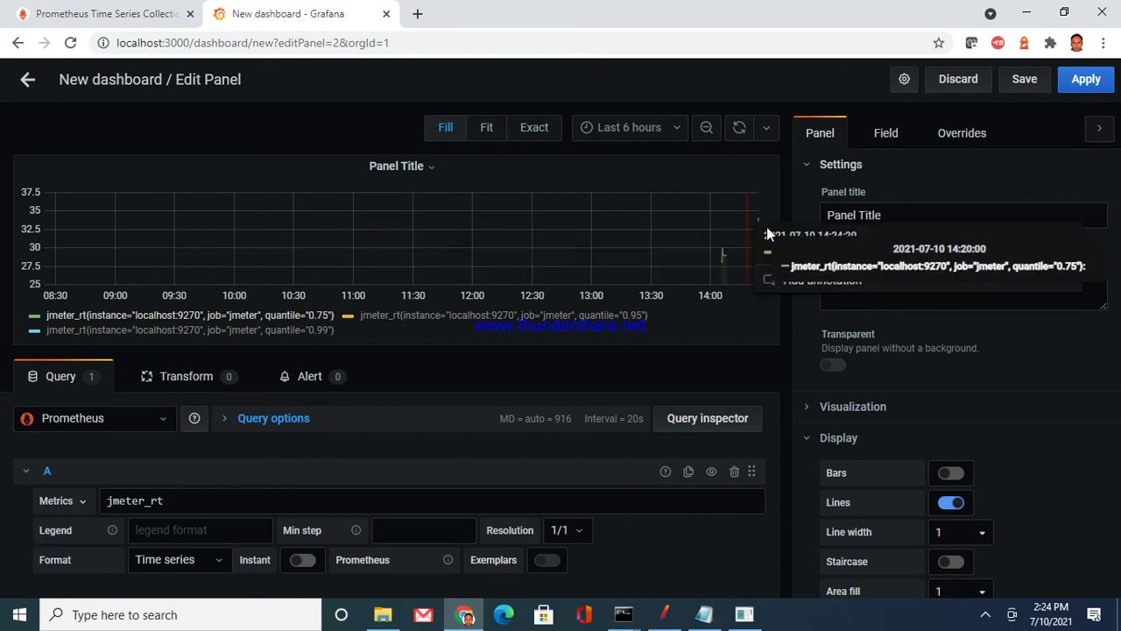
{"action": "left_click_drag", "start_coordinate": [747, 211], "coordinate": [771, 210]}
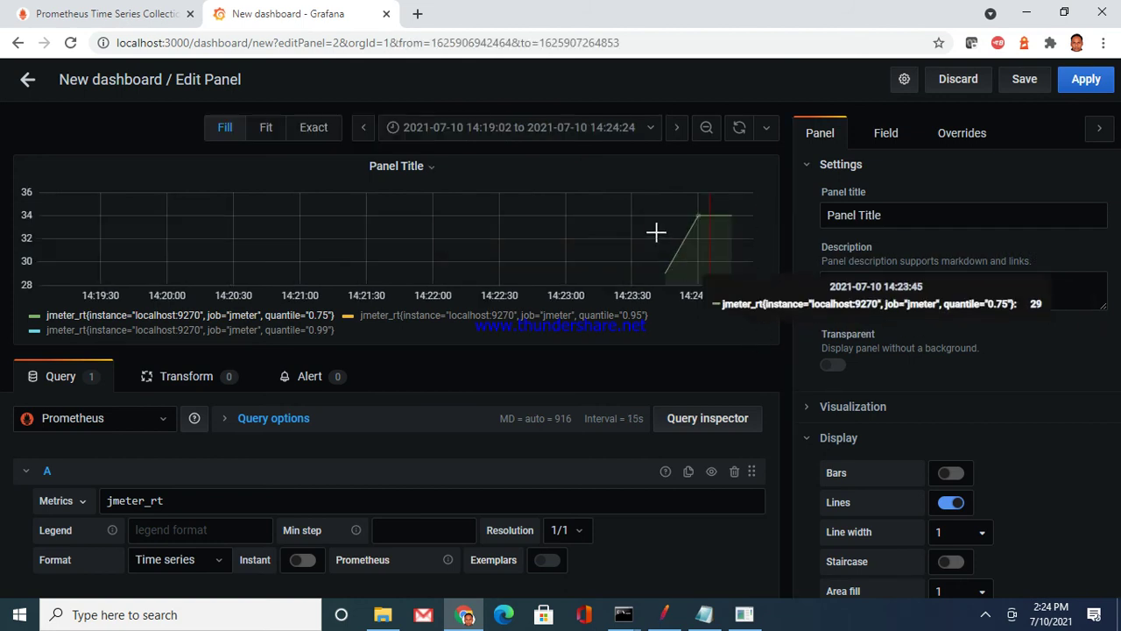
{"action": "left_click_drag", "start_coordinate": [656, 230], "coordinate": [746, 222]}
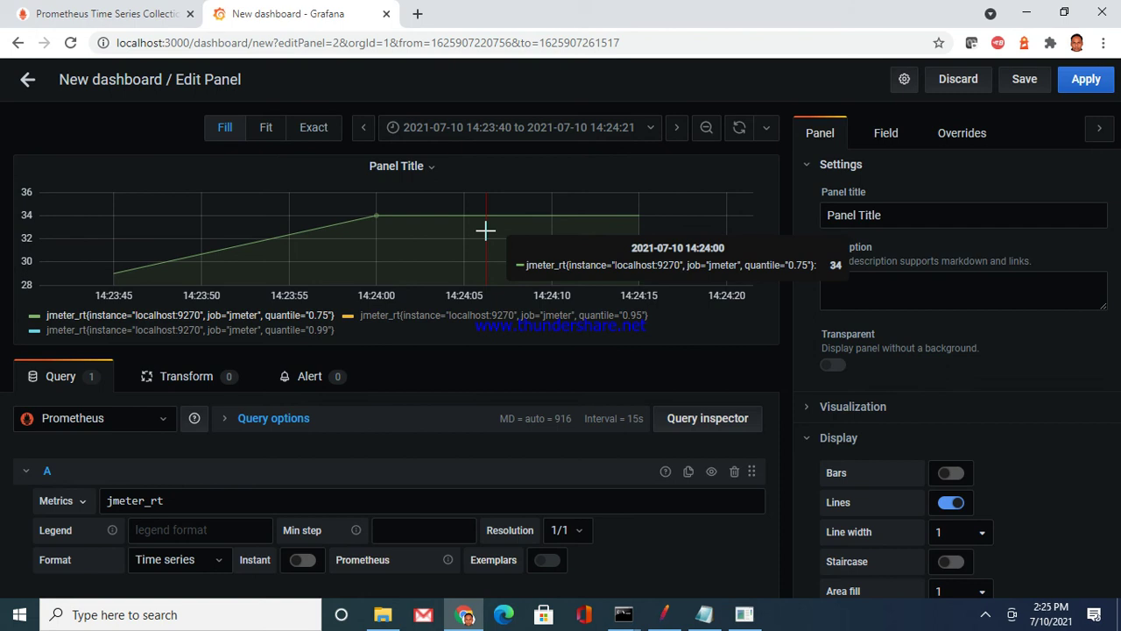
Leave panel editing, go to Create > Import, and discard the unsaved dashboard
{"action": "left_click", "coordinate": [26, 78]}
{"action": "mouse_move", "coordinate": [26, 194]}
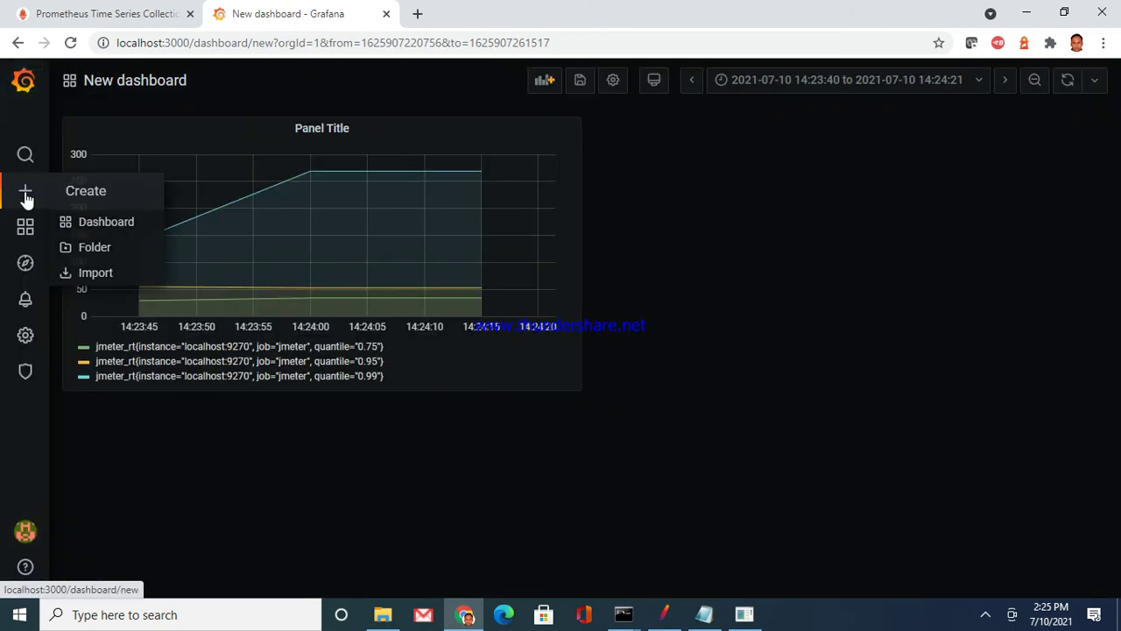
{"action": "left_click", "coordinate": [102, 271]}
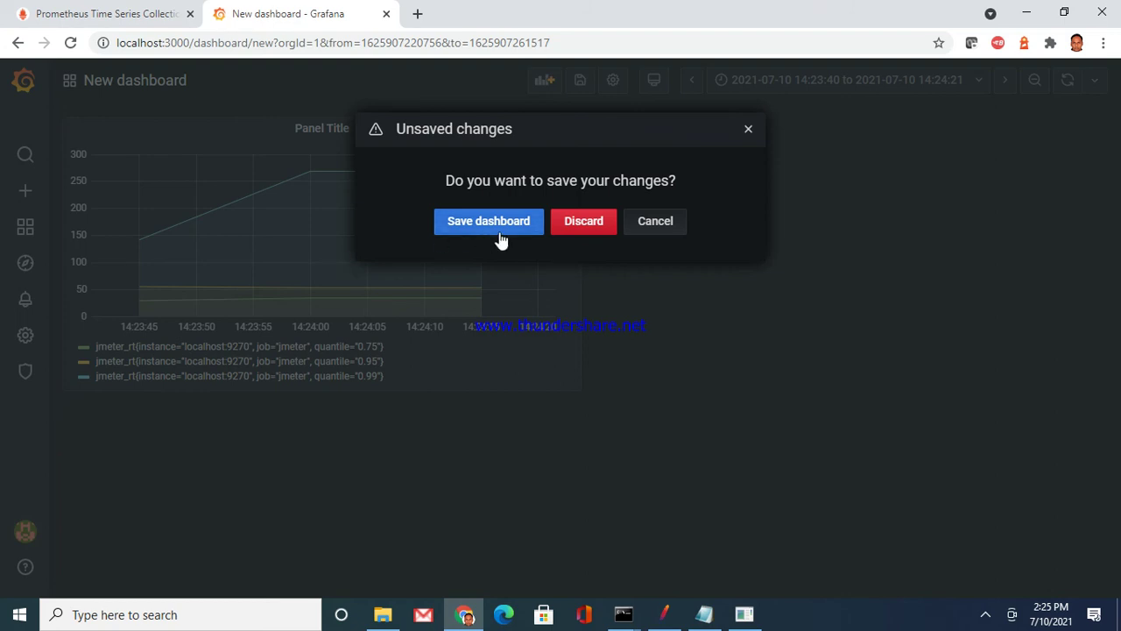
{"action": "left_click", "coordinate": [597, 223]}
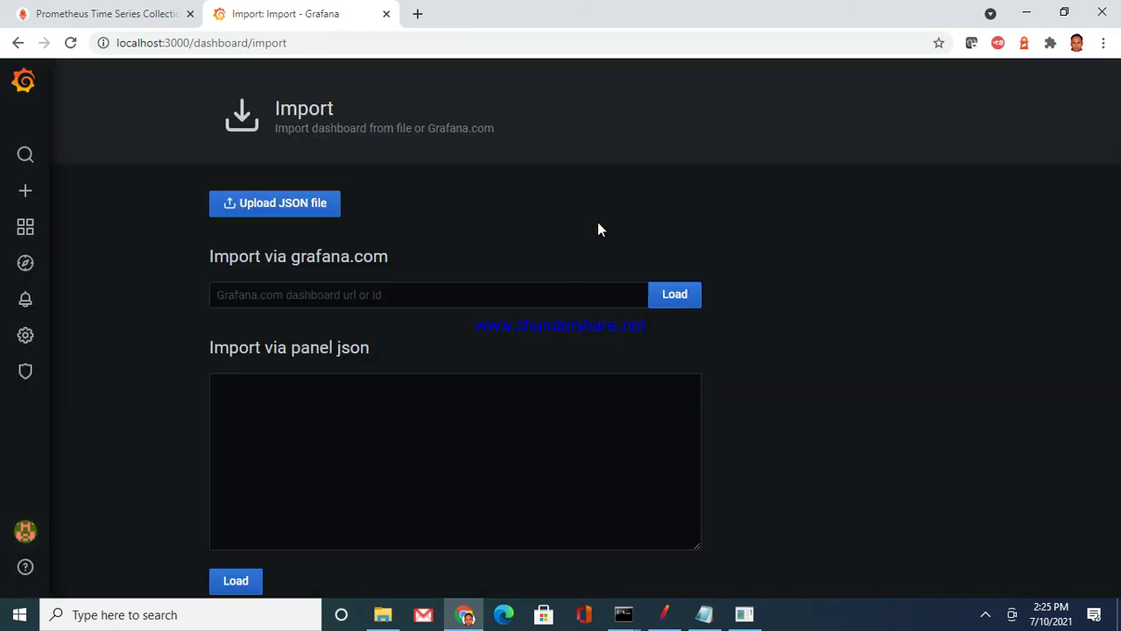
{"action": "left_click", "coordinate": [342, 294]}
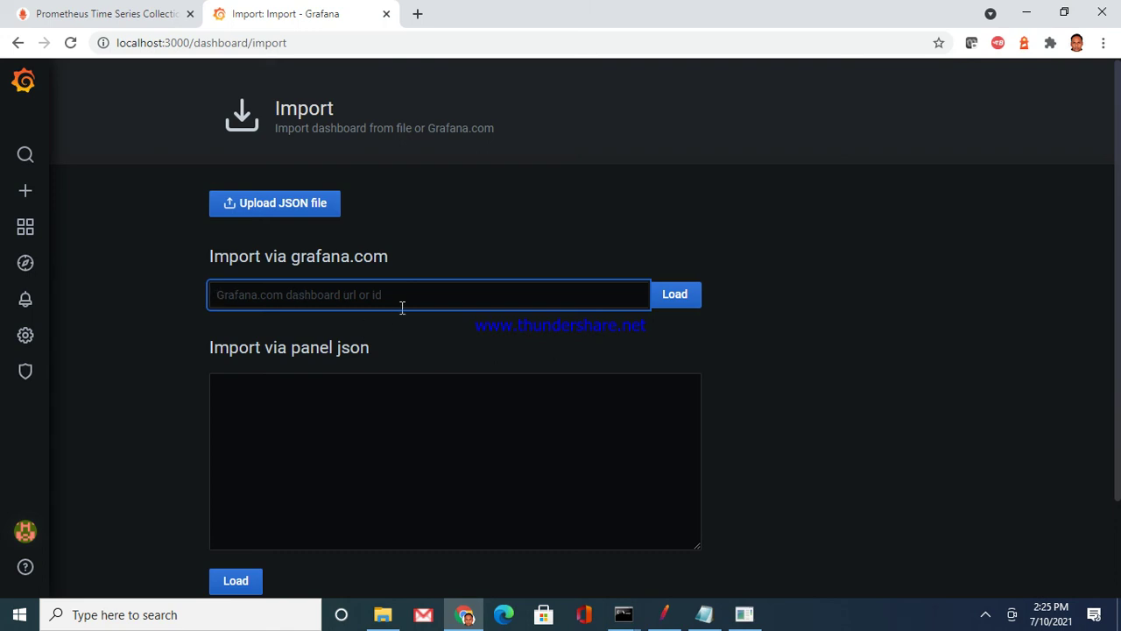
Google 'jmeter prometheus grafana dashboard' and open the grafana.com dashboard page with ID 2492
{"action": "left_click", "coordinate": [417, 16]}
{"action": "type", "text": "google.com"}
{"action": "key", "text": "Return"}
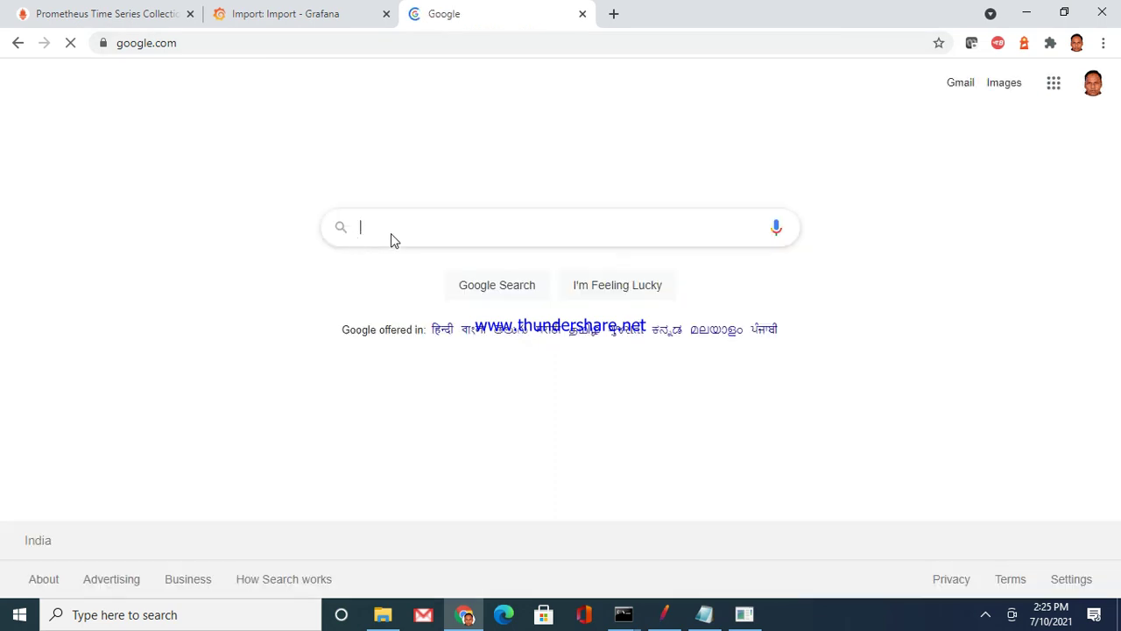
{"action": "left_click", "coordinate": [399, 233]}
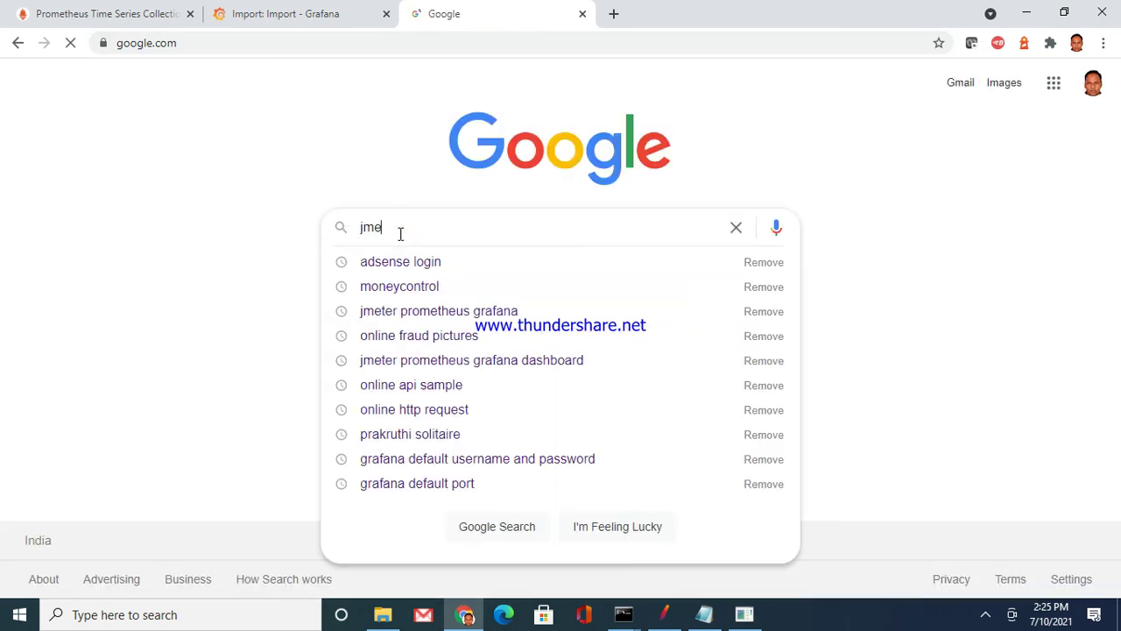
{"action": "type", "text": "ter"}
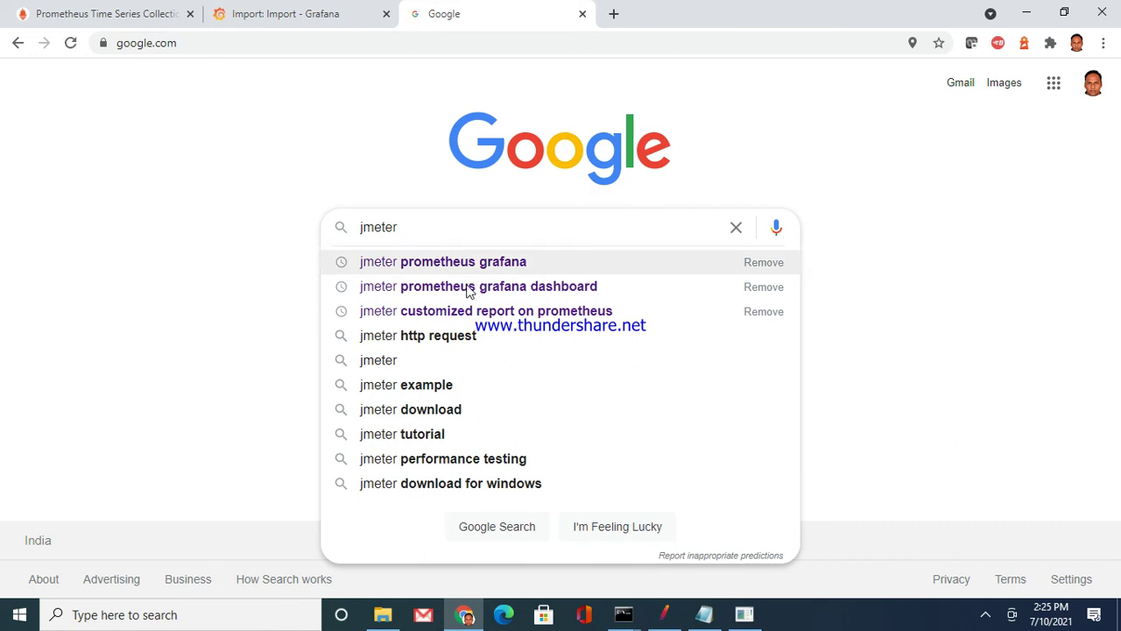
{"action": "left_click", "coordinate": [469, 292]}
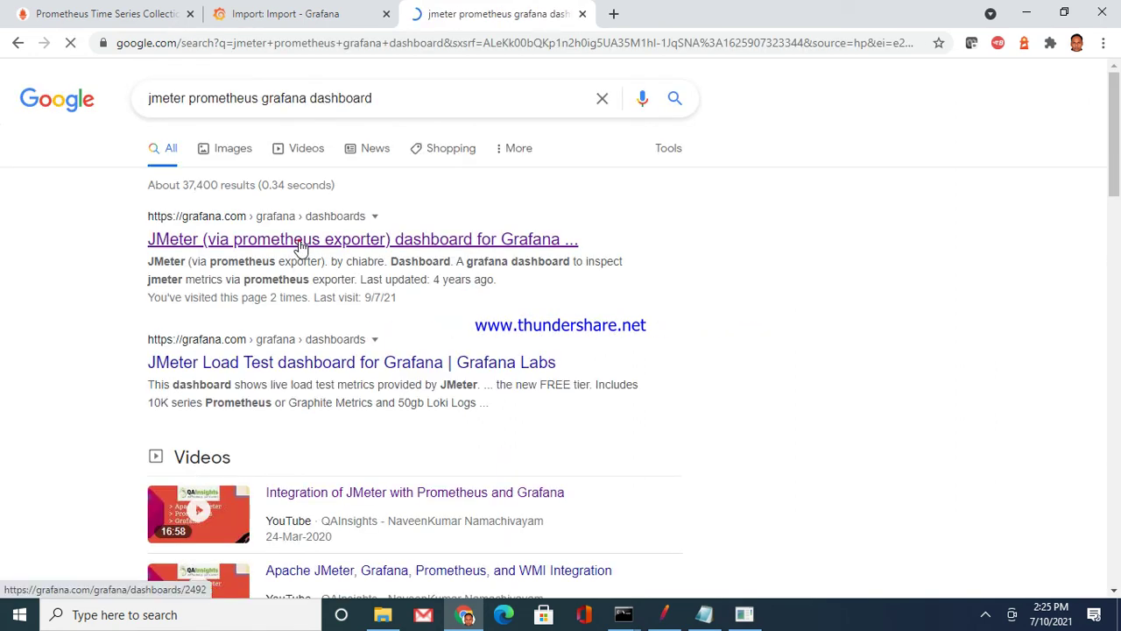
{"action": "left_click", "coordinate": [300, 242]}
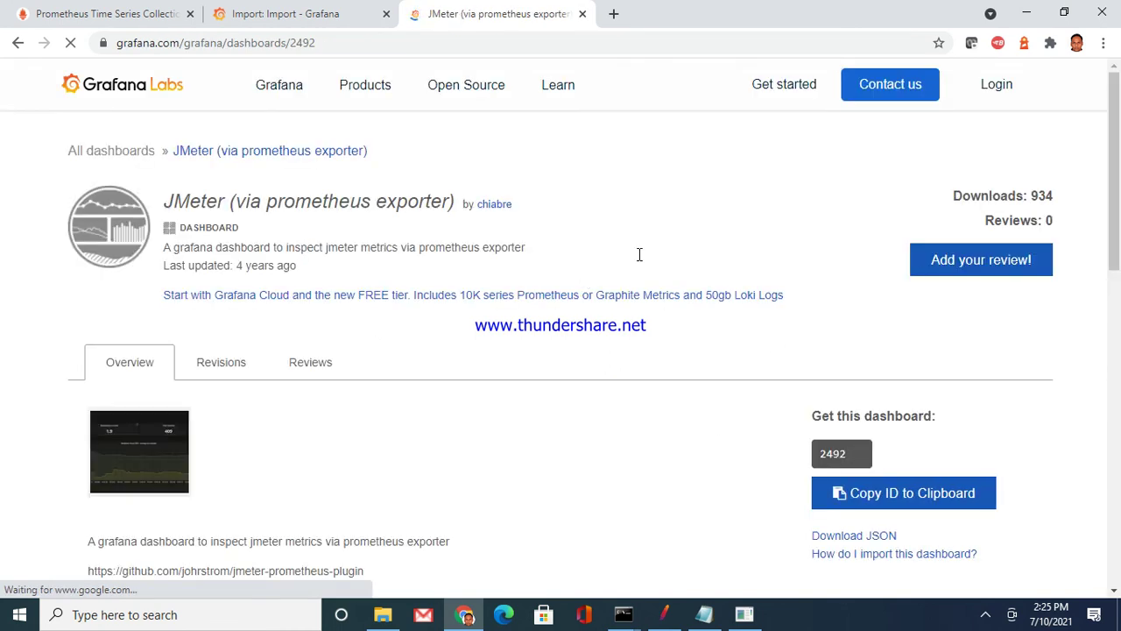
Enter dashboard ID 2492 on Grafana's import page and load it
{"action": "left_click", "coordinate": [287, 13]}
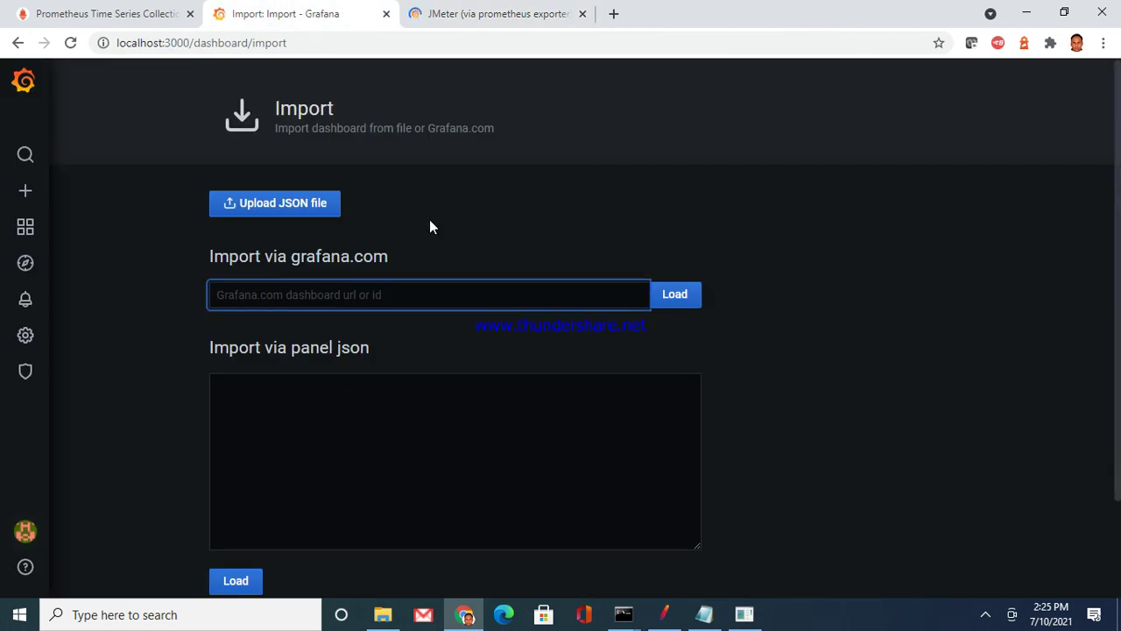
{"action": "type", "text": "2492"}
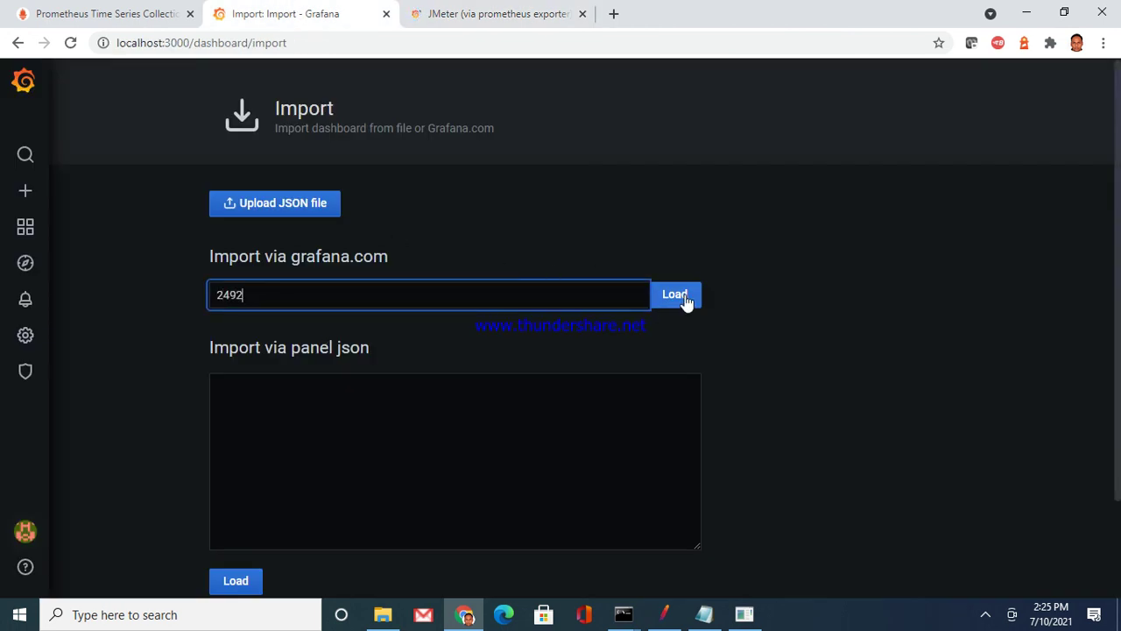
{"action": "left_click", "coordinate": [684, 300]}
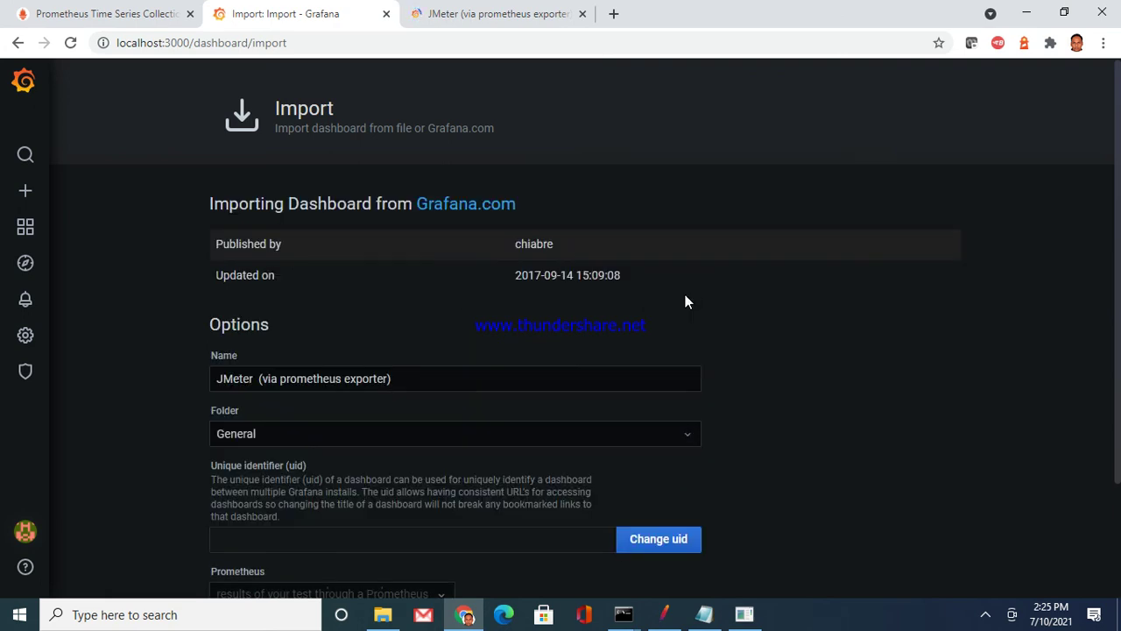
Import the JMeter (via prometheus exporter) dashboard using the default Prometheus data source
{"action": "left_click", "coordinate": [806, 470]}
{"action": "scroll", "coordinate": [807, 473], "scroll_direction": "down", "scroll_amount": 3}
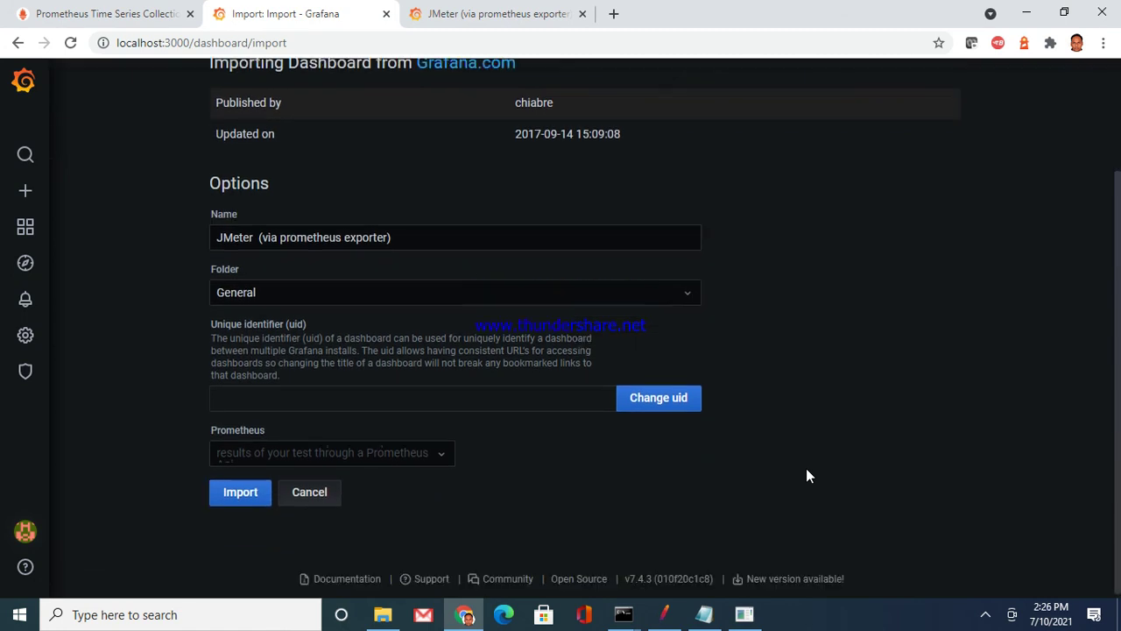
{"action": "left_click", "coordinate": [250, 492]}
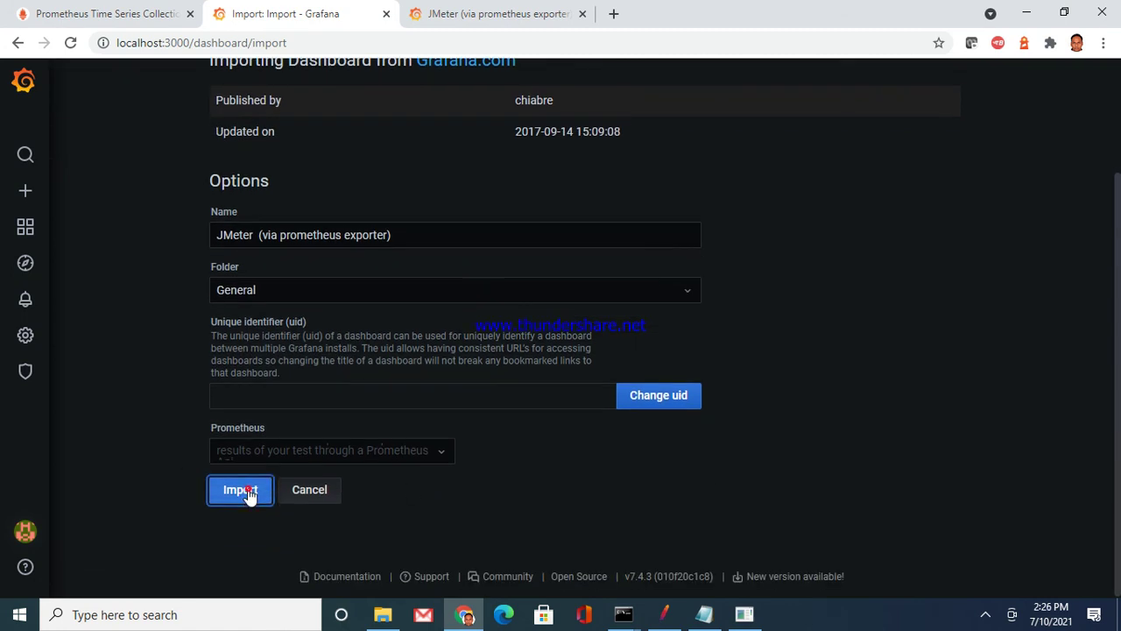
{"action": "left_click", "coordinate": [337, 453]}
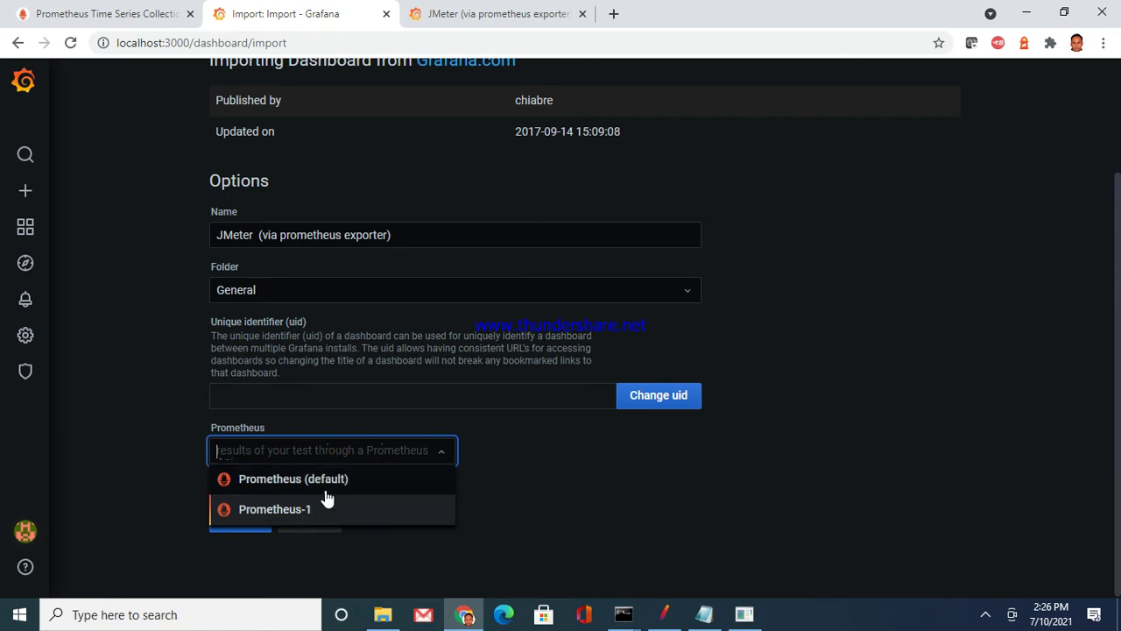
{"action": "left_click", "coordinate": [345, 480]}
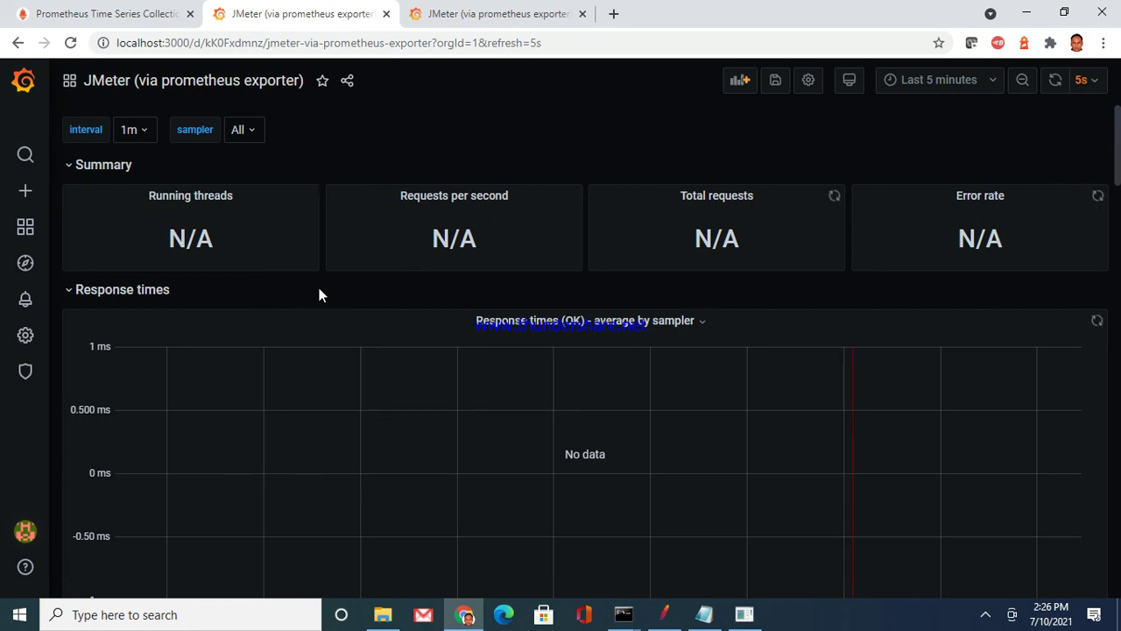
Scroll through the imported JMeter dashboard from Summary down to Error rate, confirming every panel shows No data
{"action": "scroll", "coordinate": [339, 286], "scroll_direction": "down", "scroll_amount": 1}
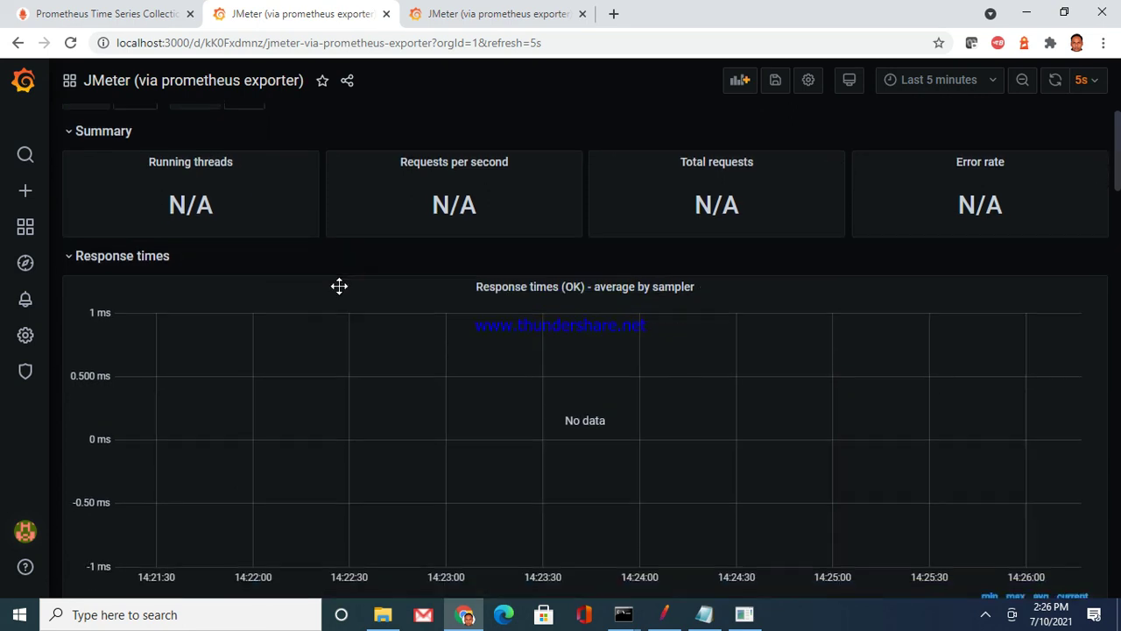
{"action": "scroll", "coordinate": [339, 286], "scroll_direction": "down", "scroll_amount": 4}
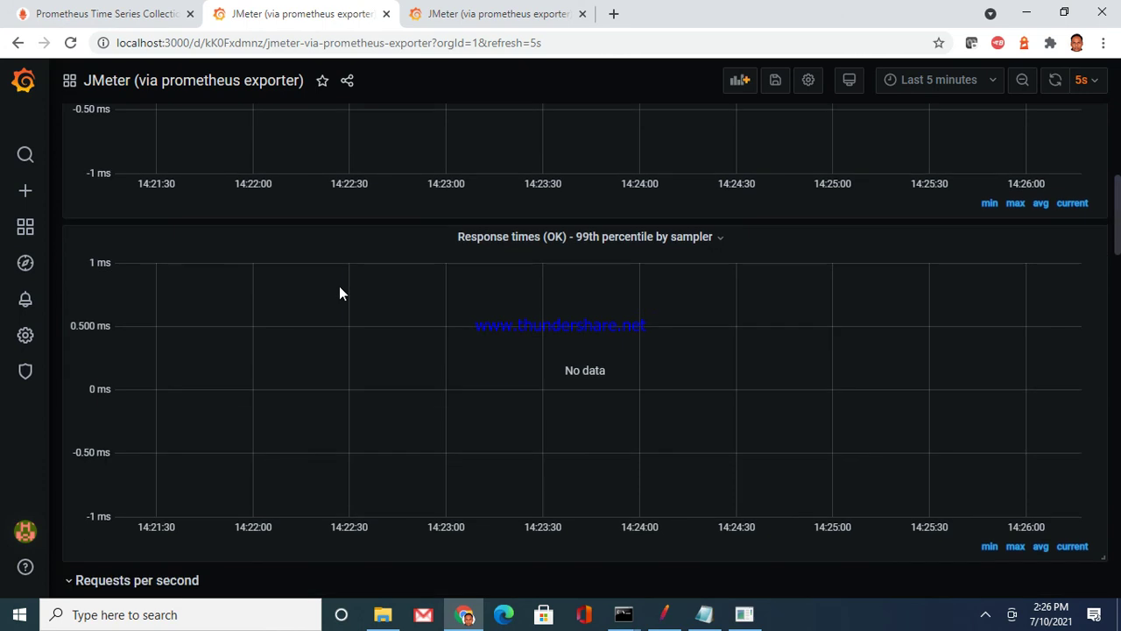
{"action": "scroll", "coordinate": [340, 286], "scroll_direction": "down", "scroll_amount": 4}
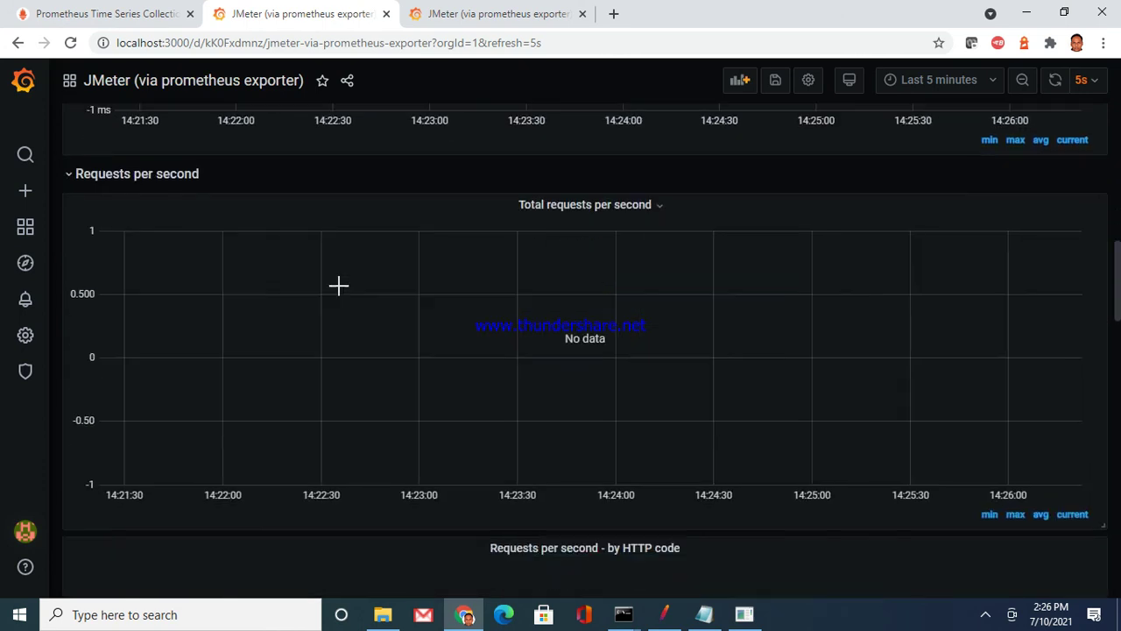
{"action": "scroll", "coordinate": [339, 286], "scroll_direction": "down", "scroll_amount": 6}
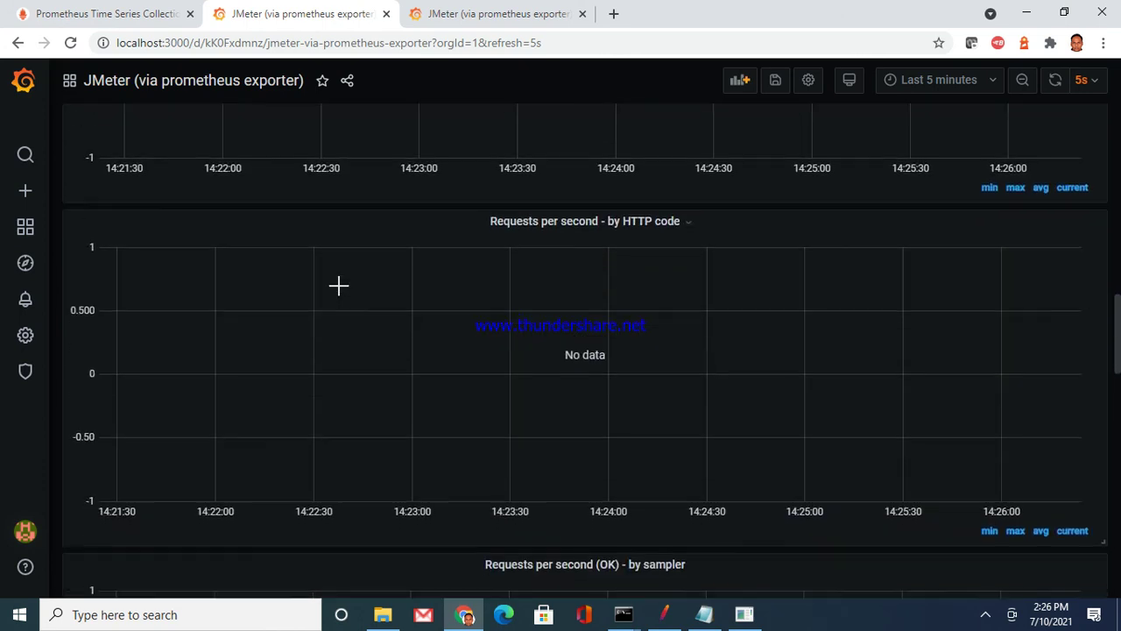
{"action": "scroll", "coordinate": [340, 286], "scroll_direction": "down", "scroll_amount": 3}
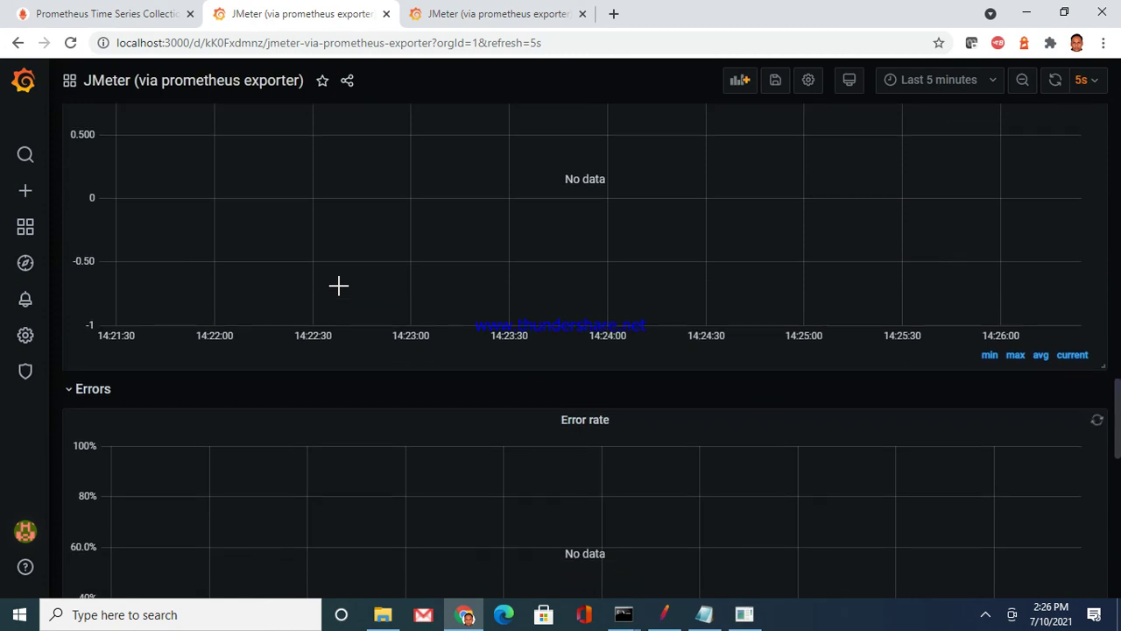
{"action": "scroll", "coordinate": [339, 286], "scroll_direction": "down", "scroll_amount": 2}
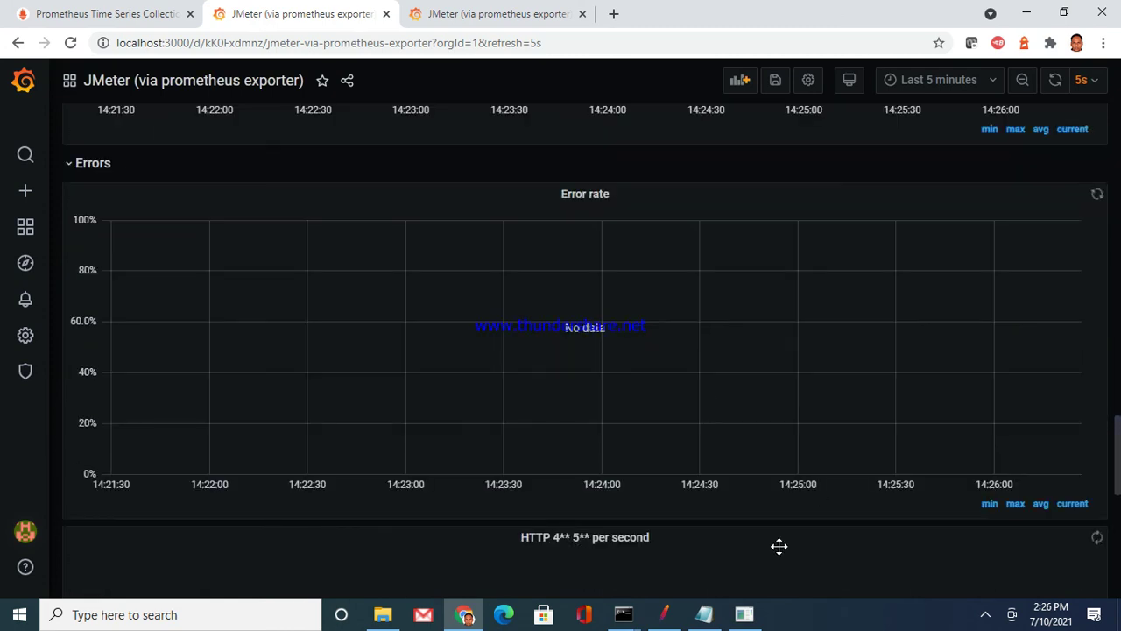
Stop the running JMeter load test (0/10 threads) and review the Prometheus Listener settings
{"action": "left_click", "coordinate": [667, 617]}
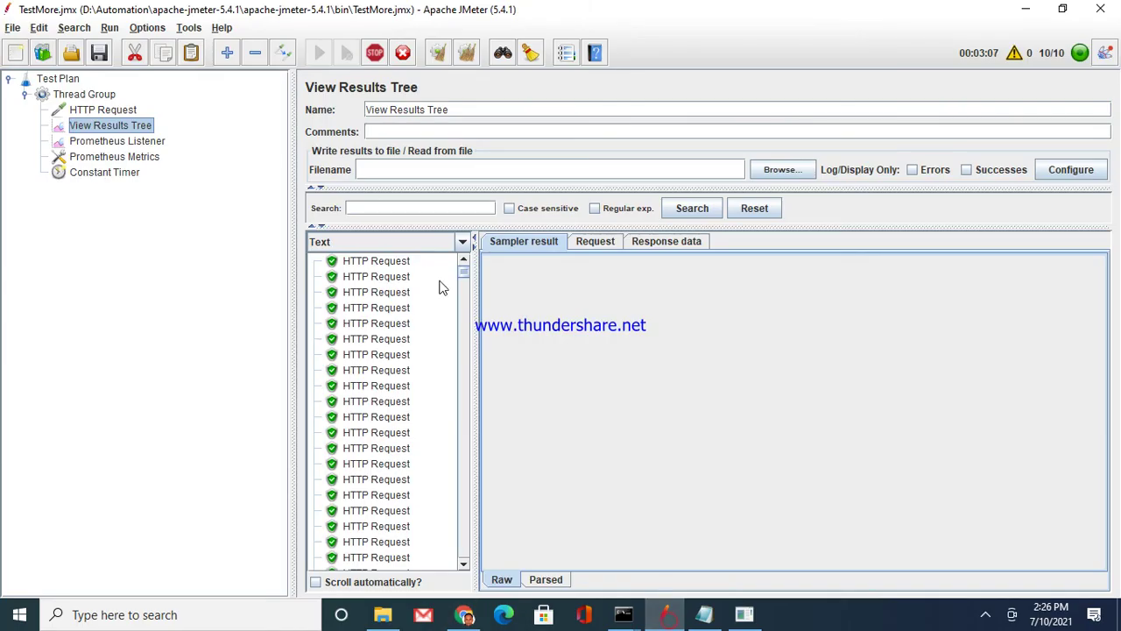
{"action": "left_click", "coordinate": [374, 53]}
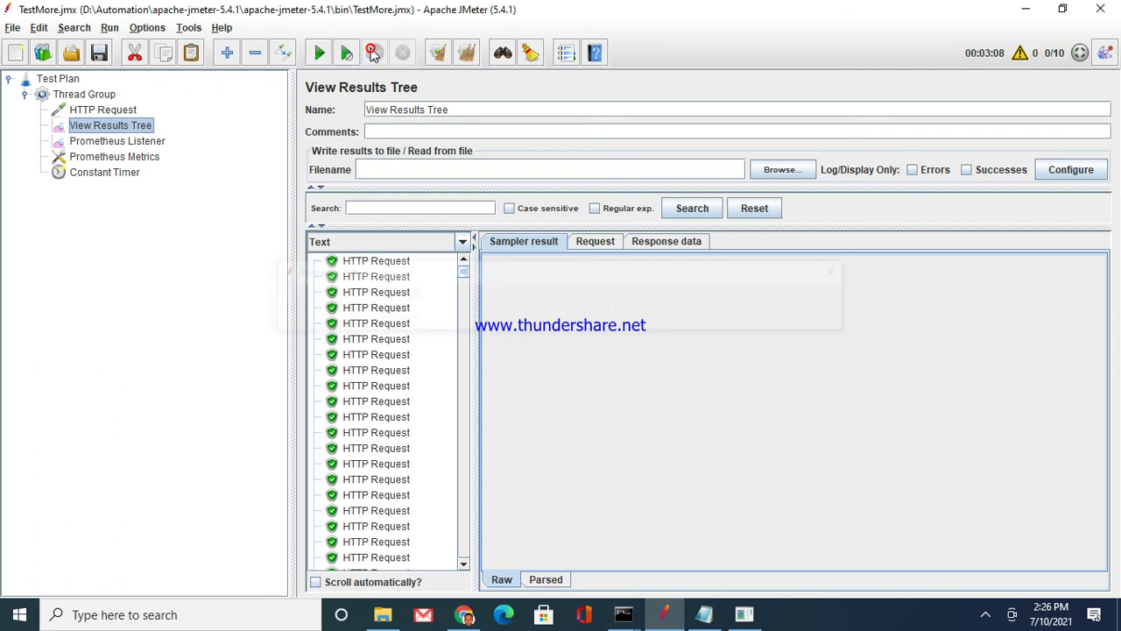
{"action": "left_click", "coordinate": [145, 143]}
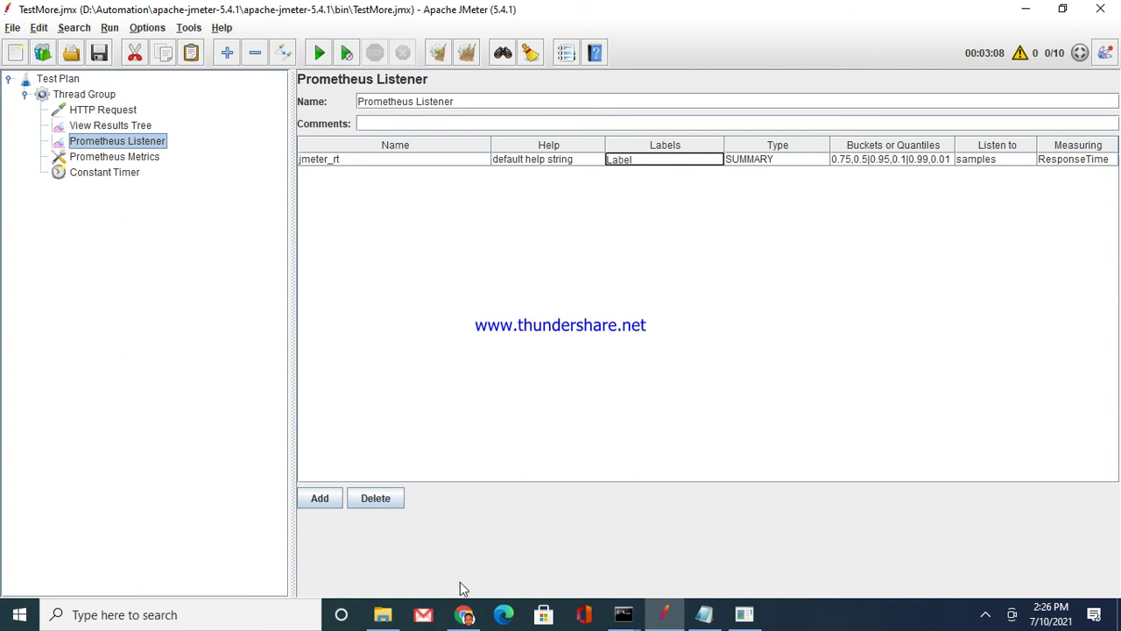
{"action": "left_click", "coordinate": [464, 614]}
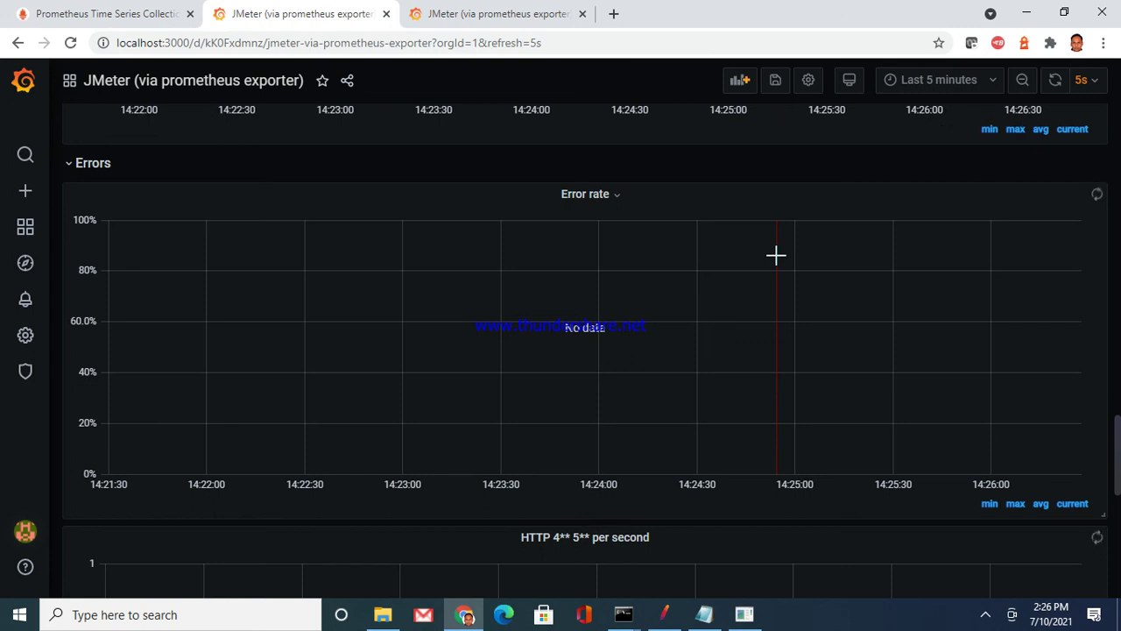
{"action": "left_click", "coordinate": [984, 616]}
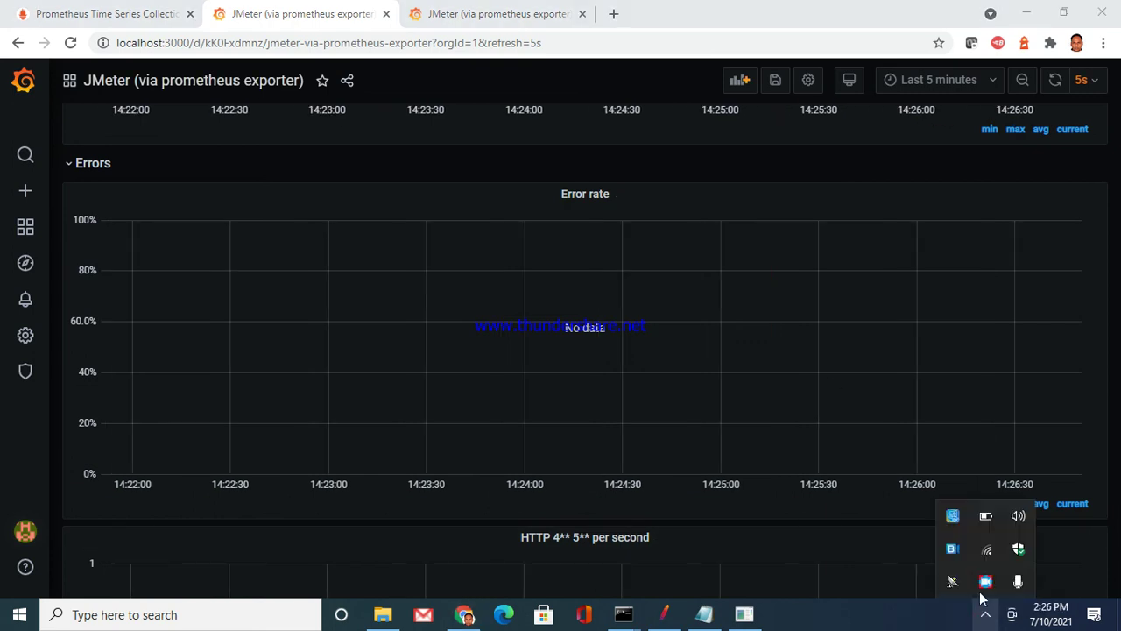